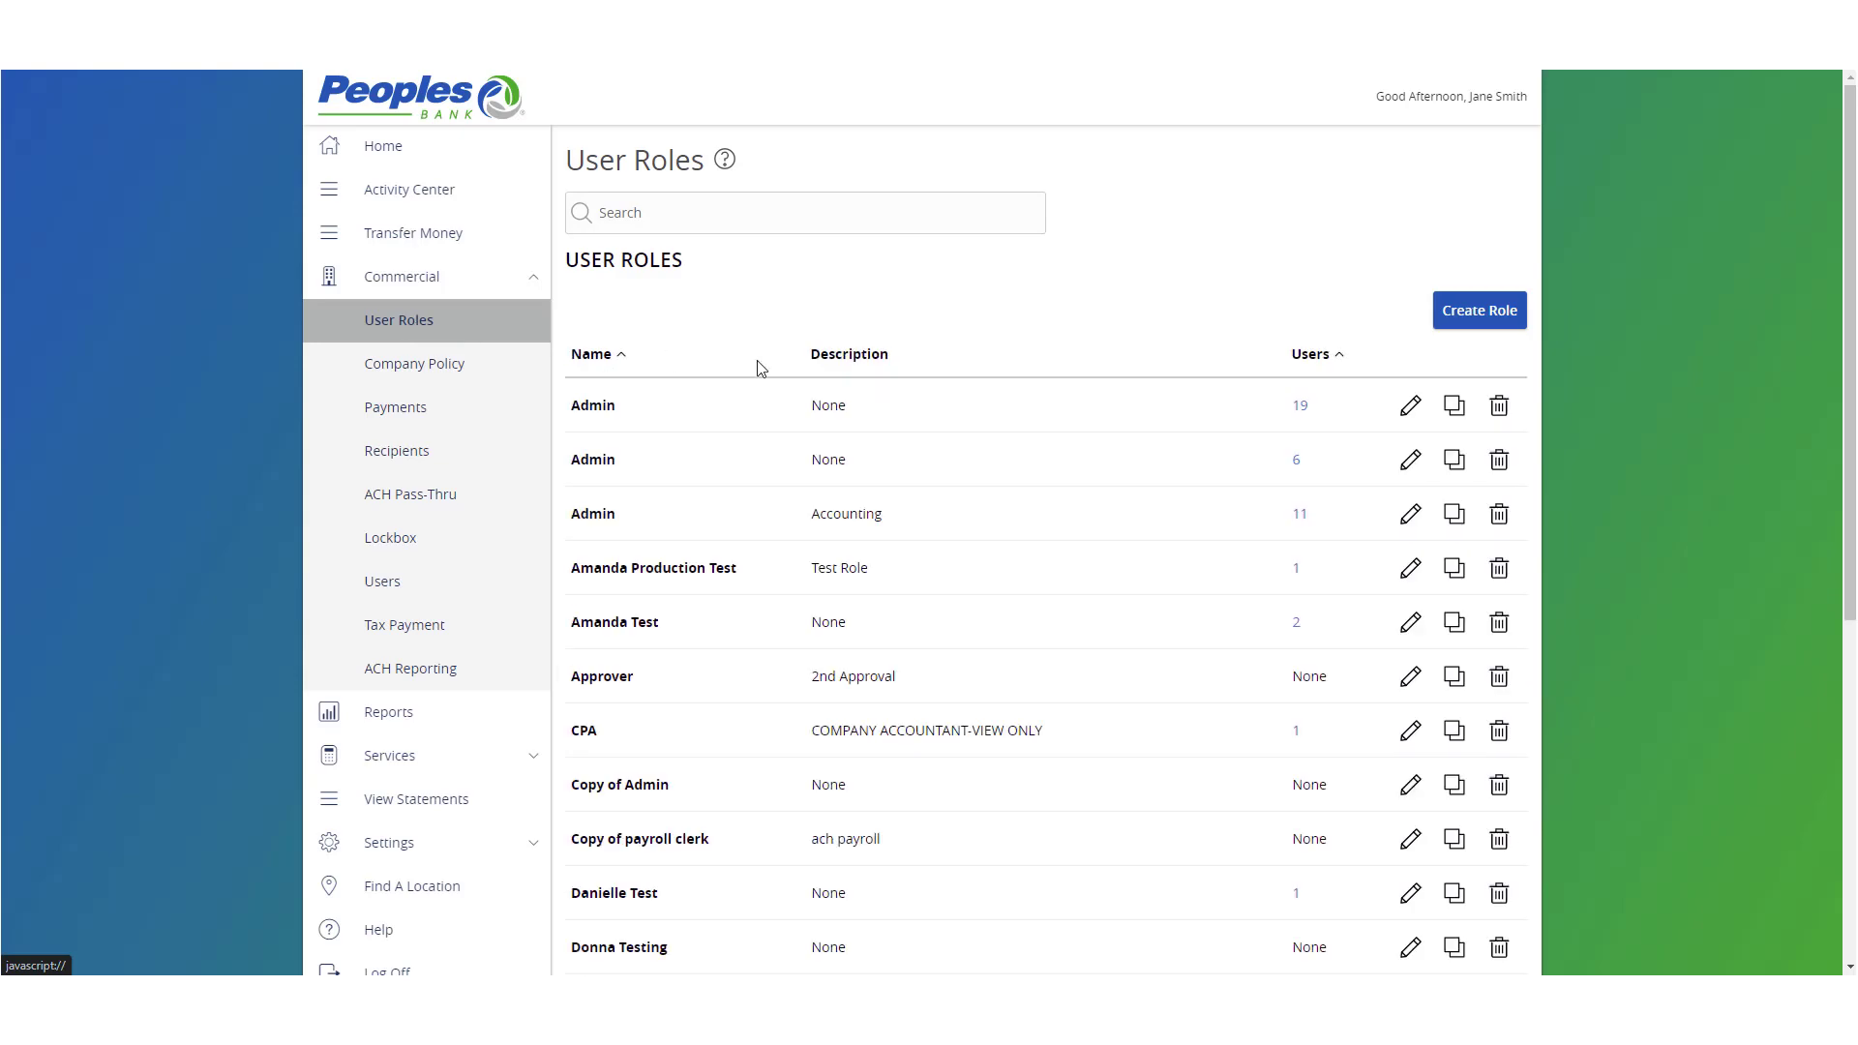
Create a new user role named Sample
click(1448, 315)
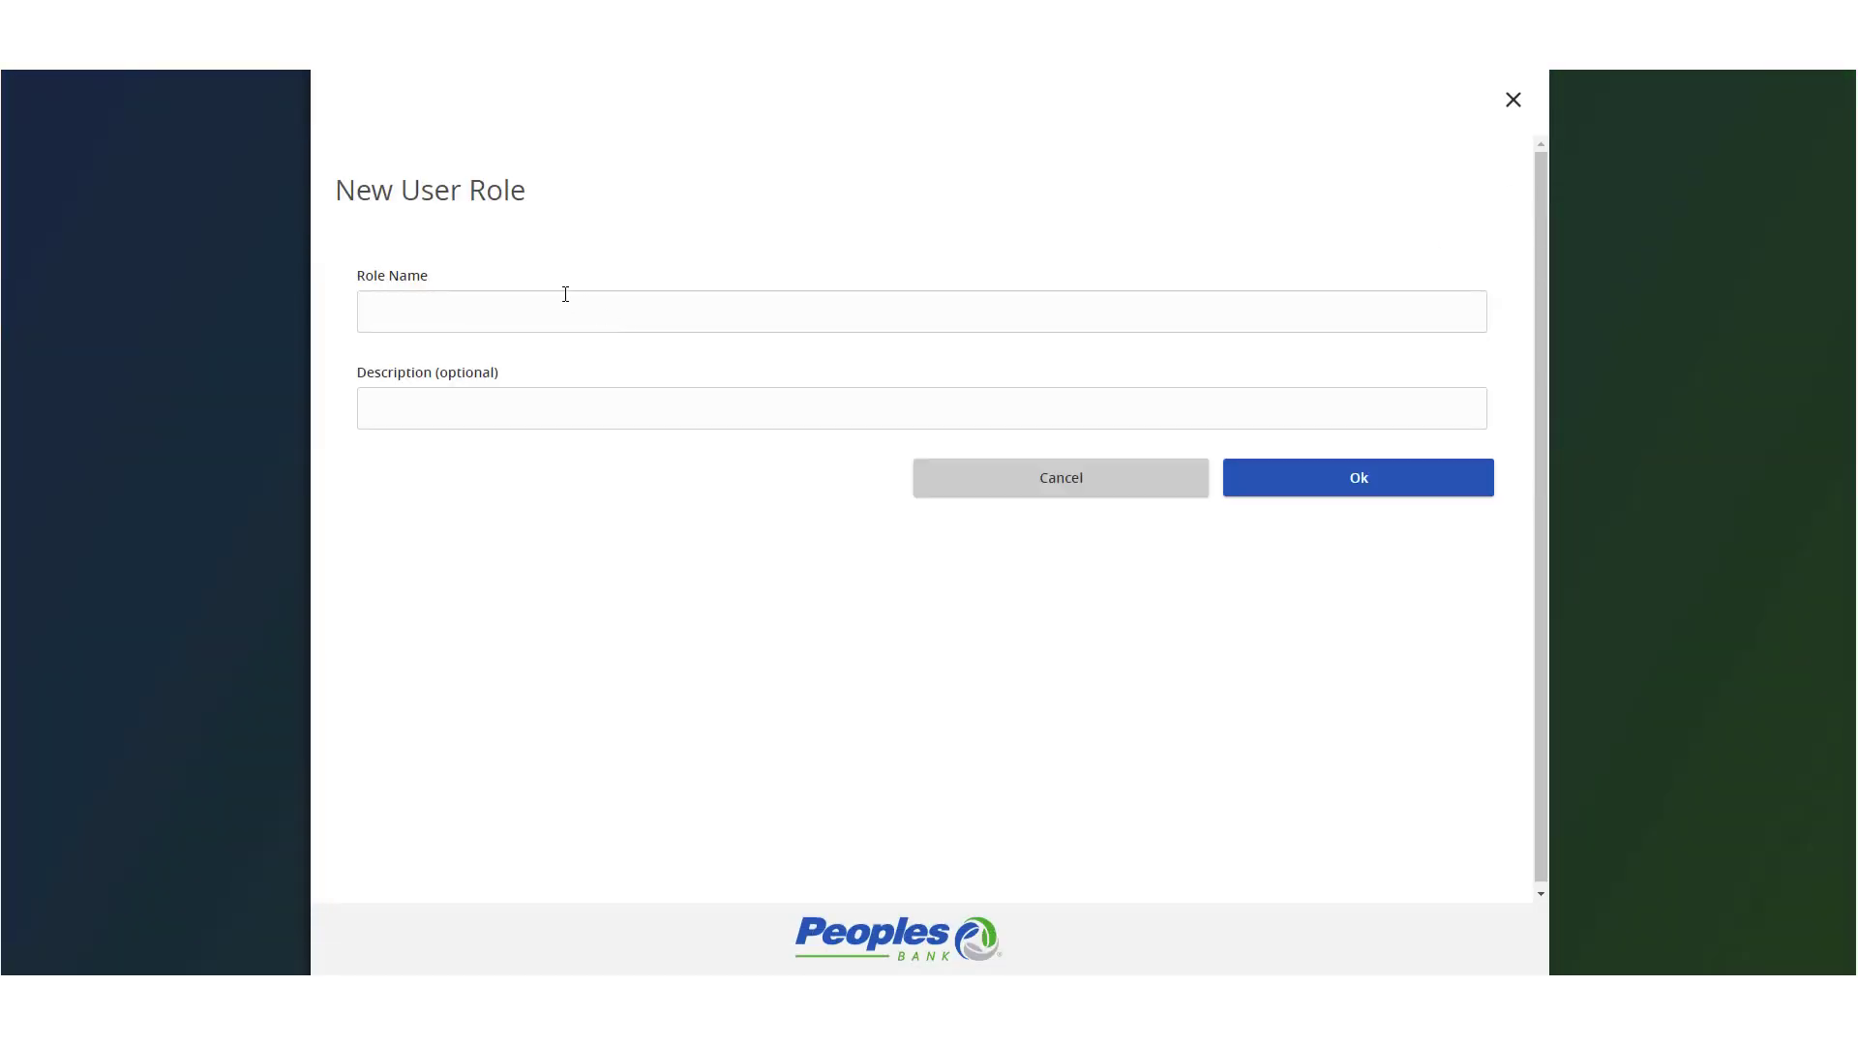
click(559, 292)
text(Sample)
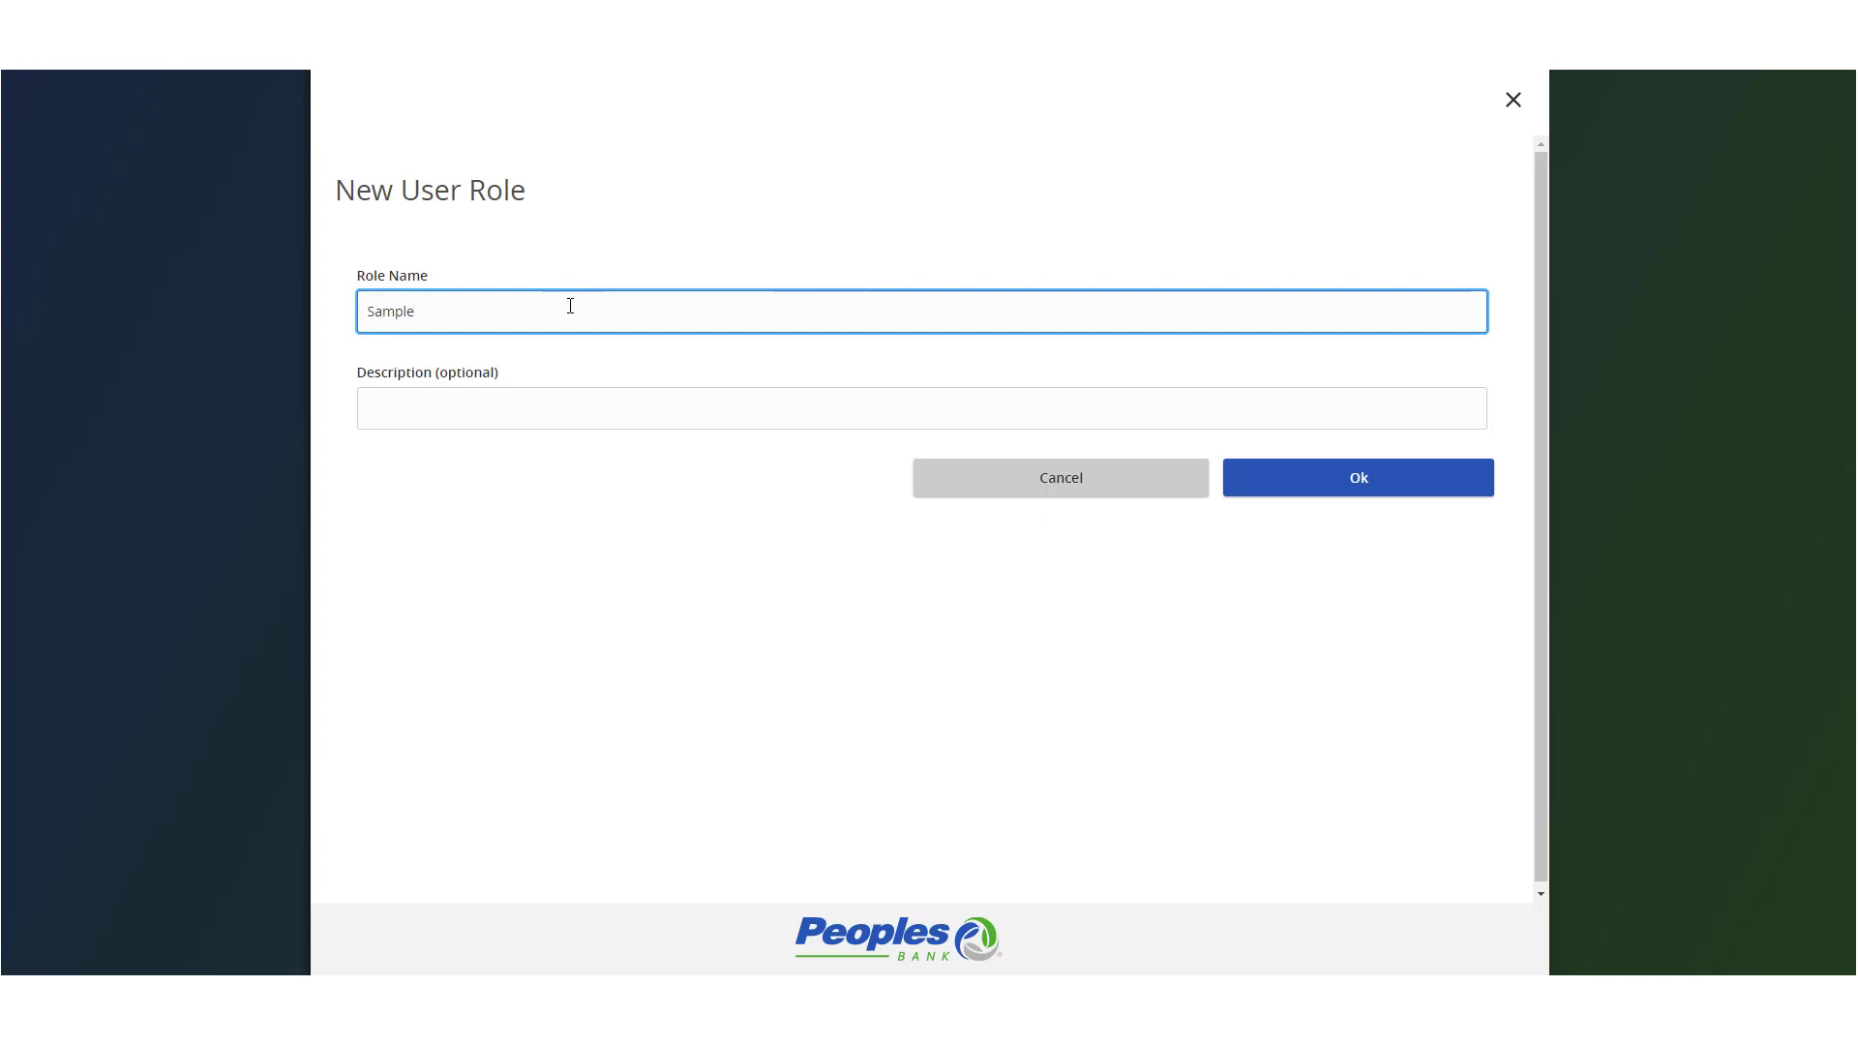
click(1333, 486)
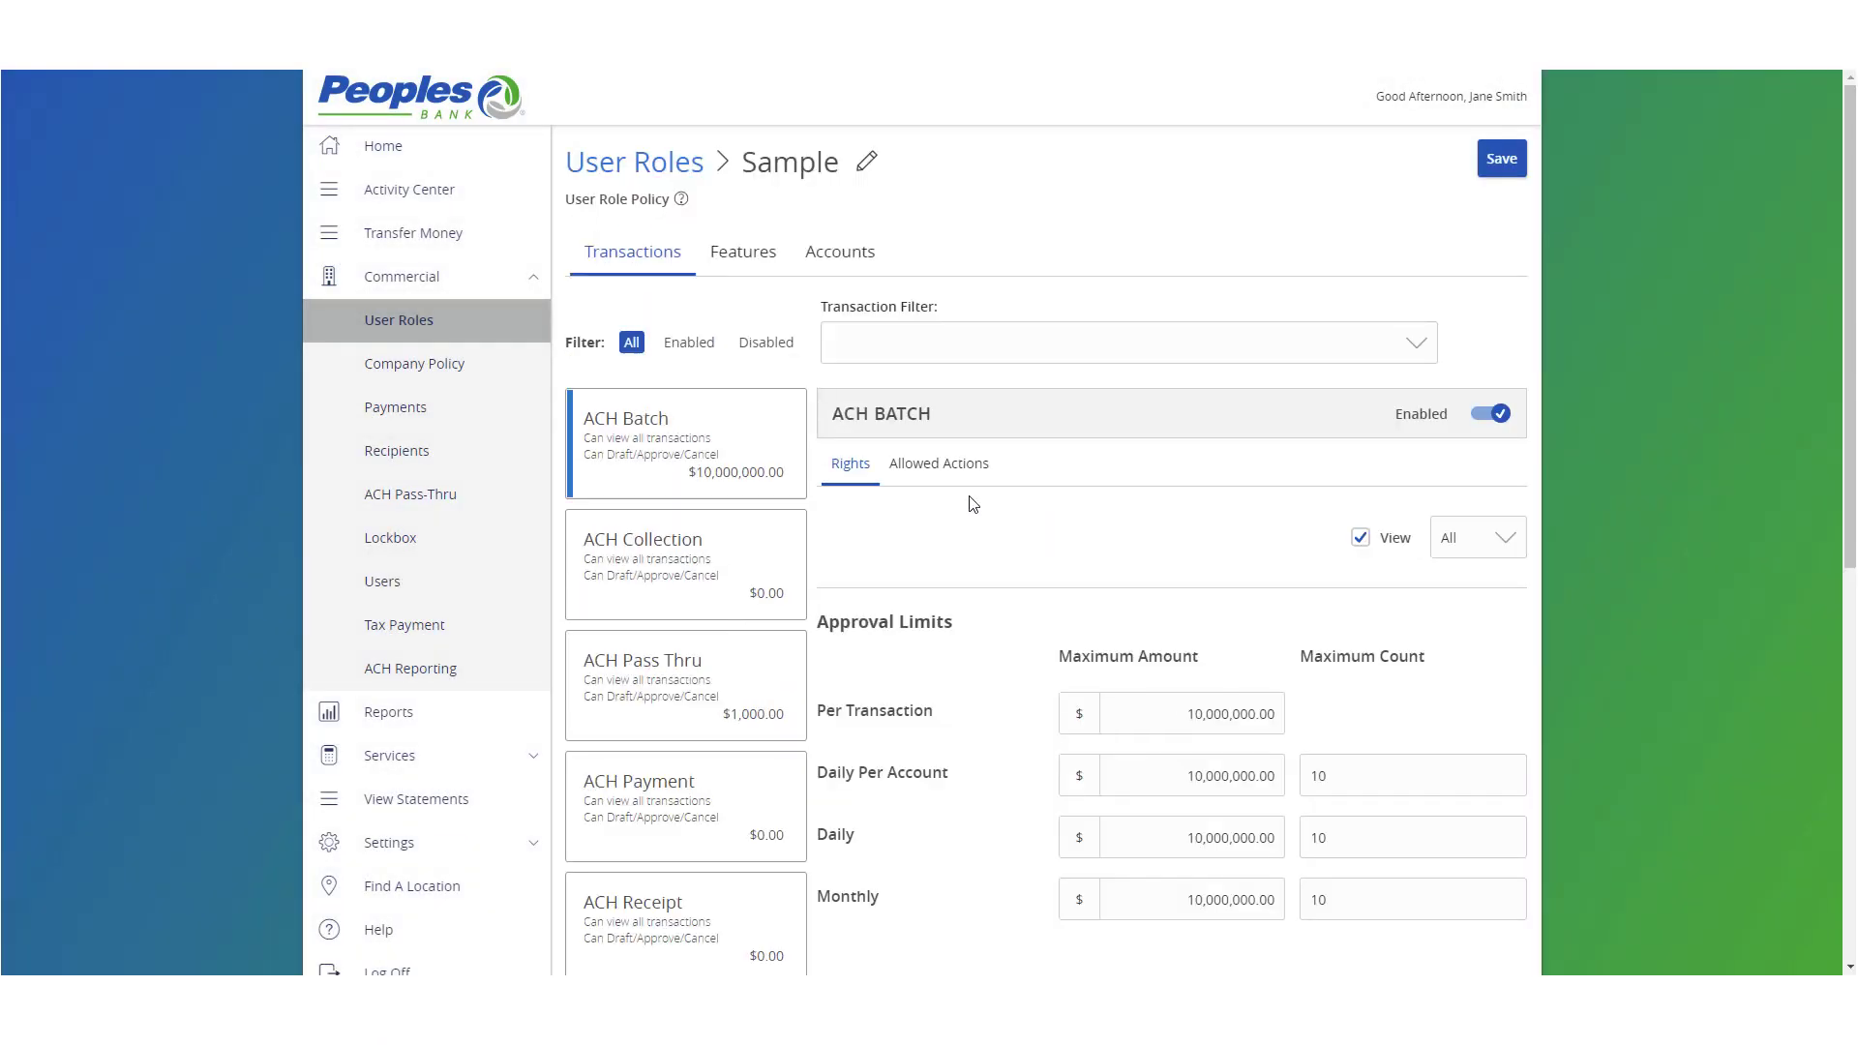
Show the details of the ACH Collection allowed action and open that action for editing
scroll(652, 530, down, 1)
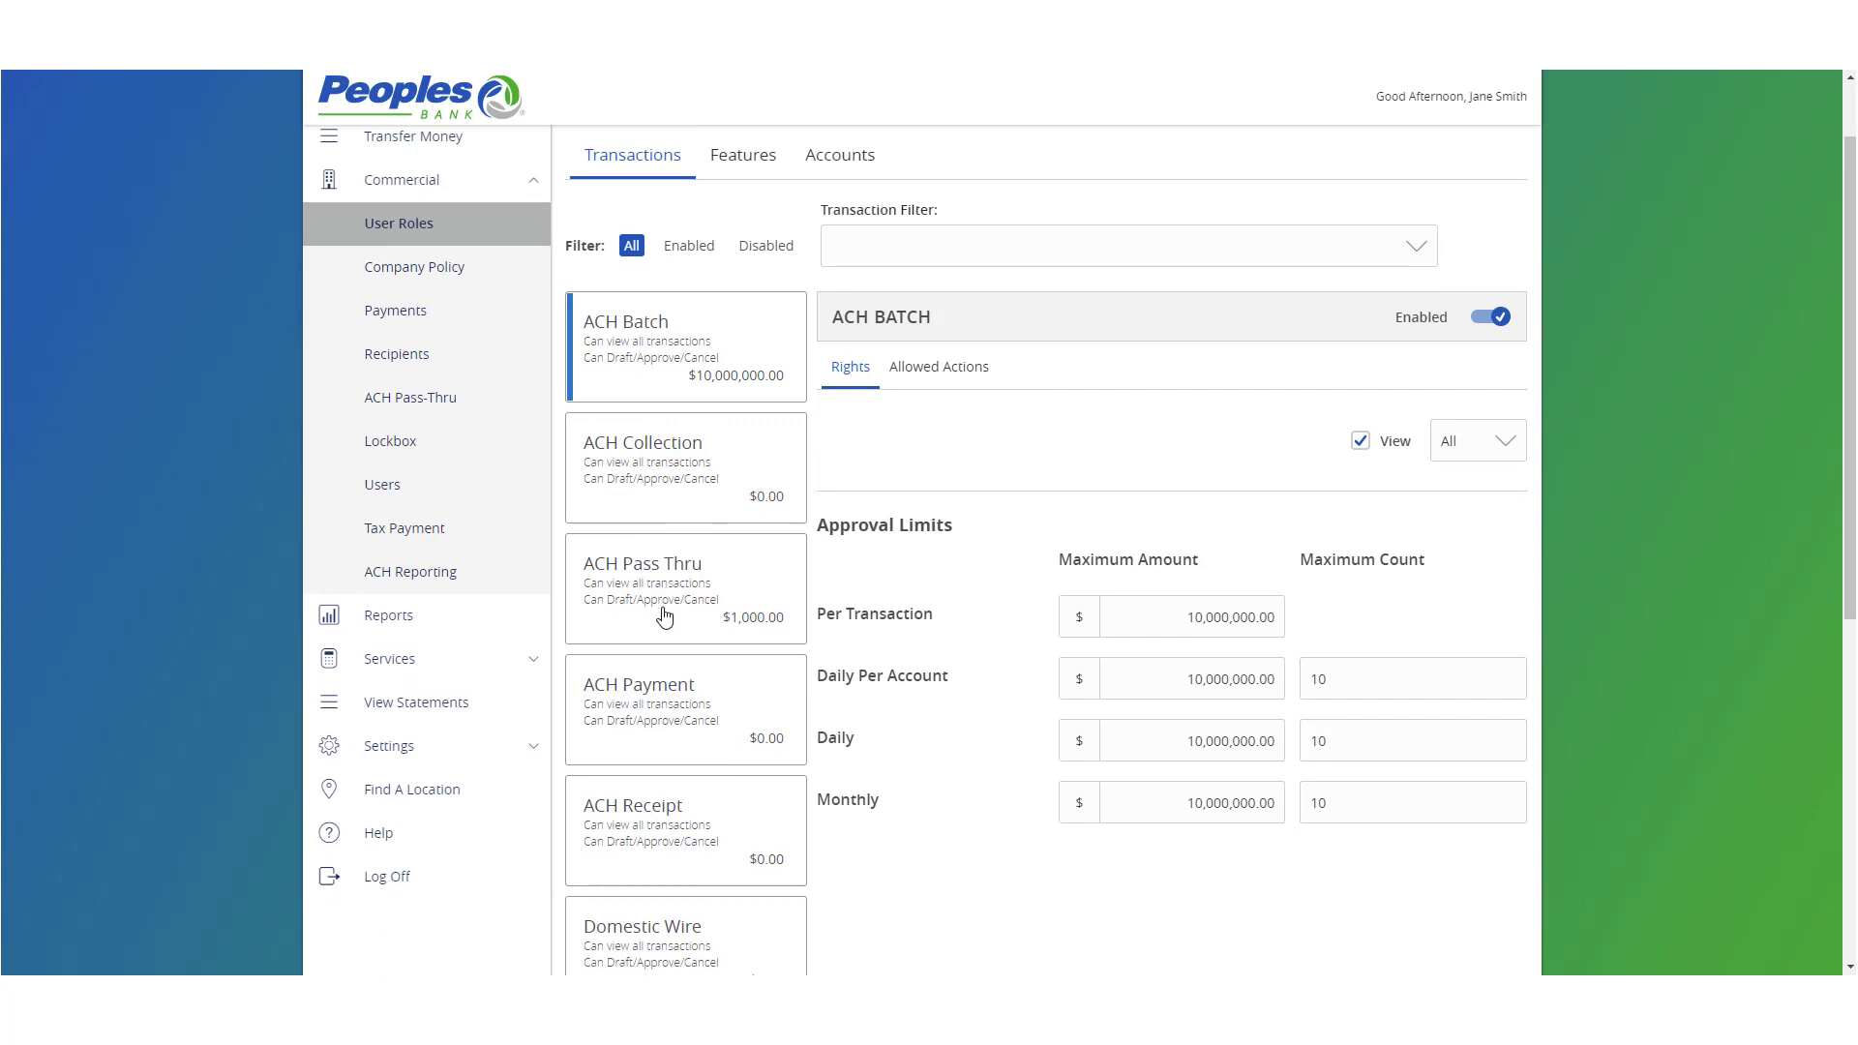
click(674, 471)
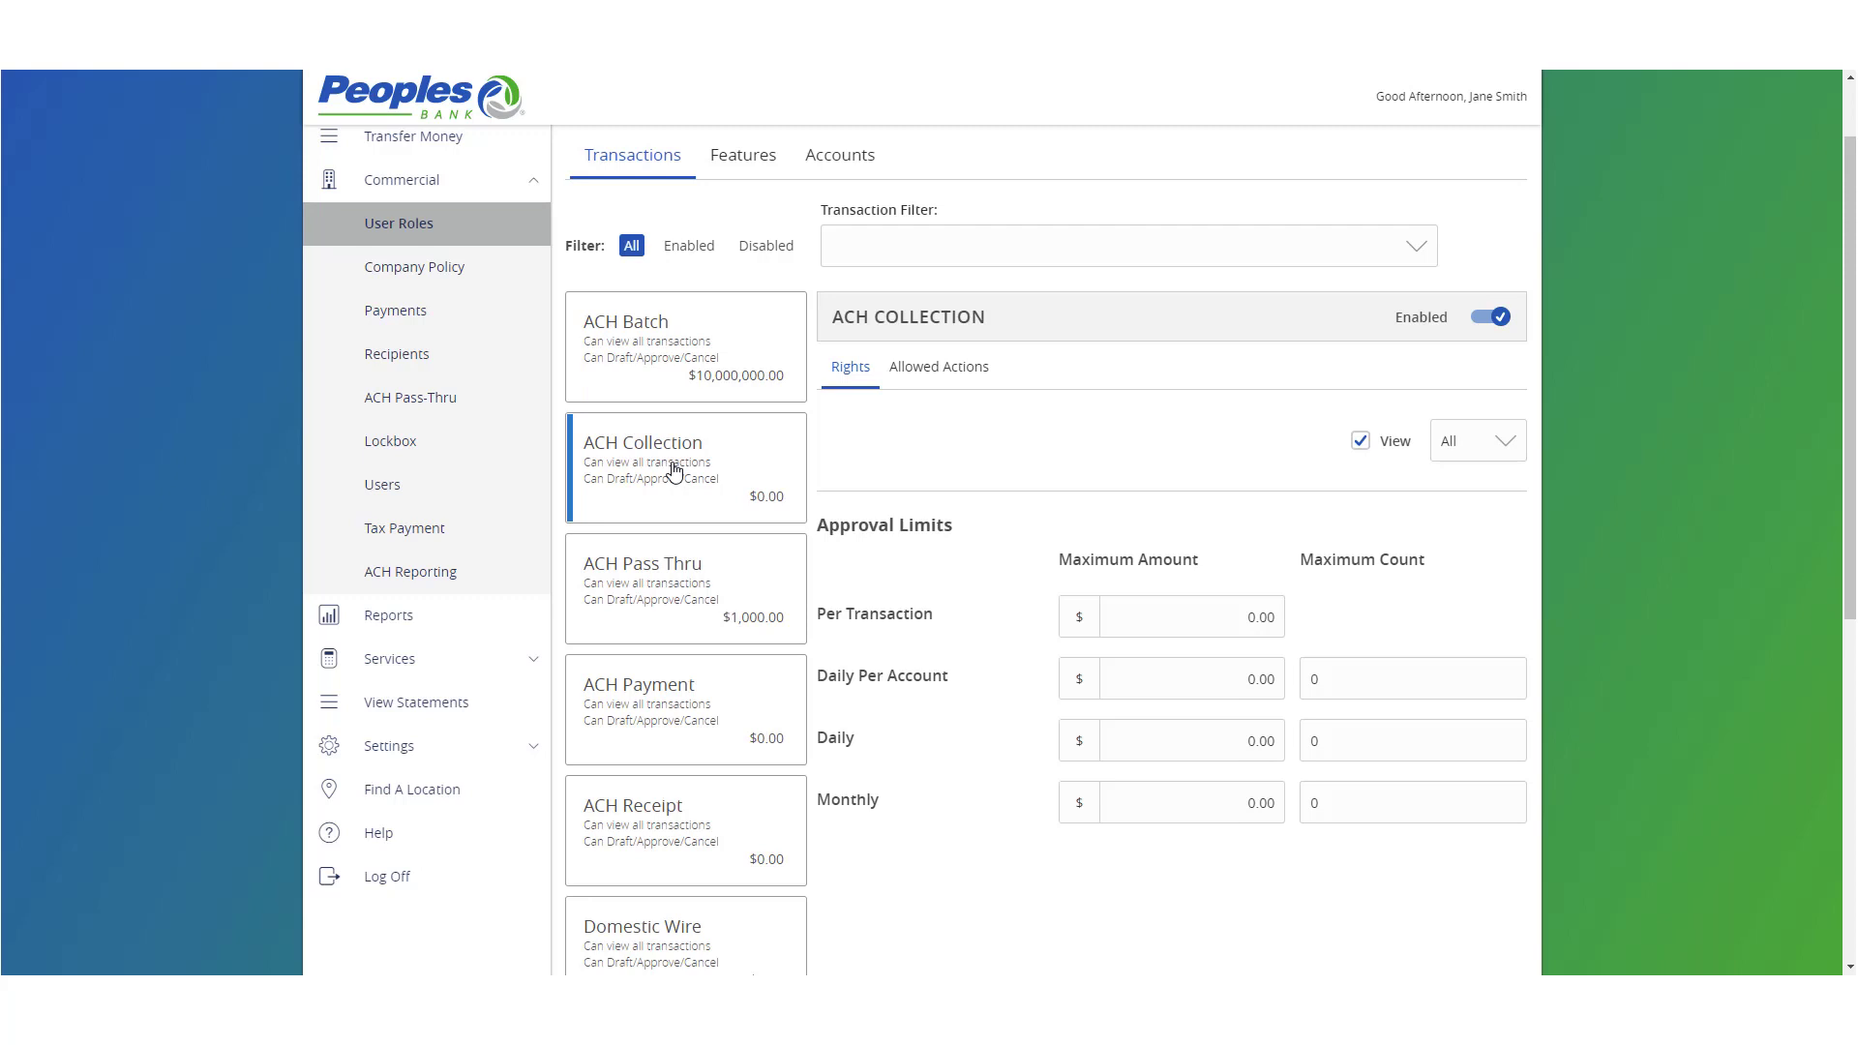
click(939, 375)
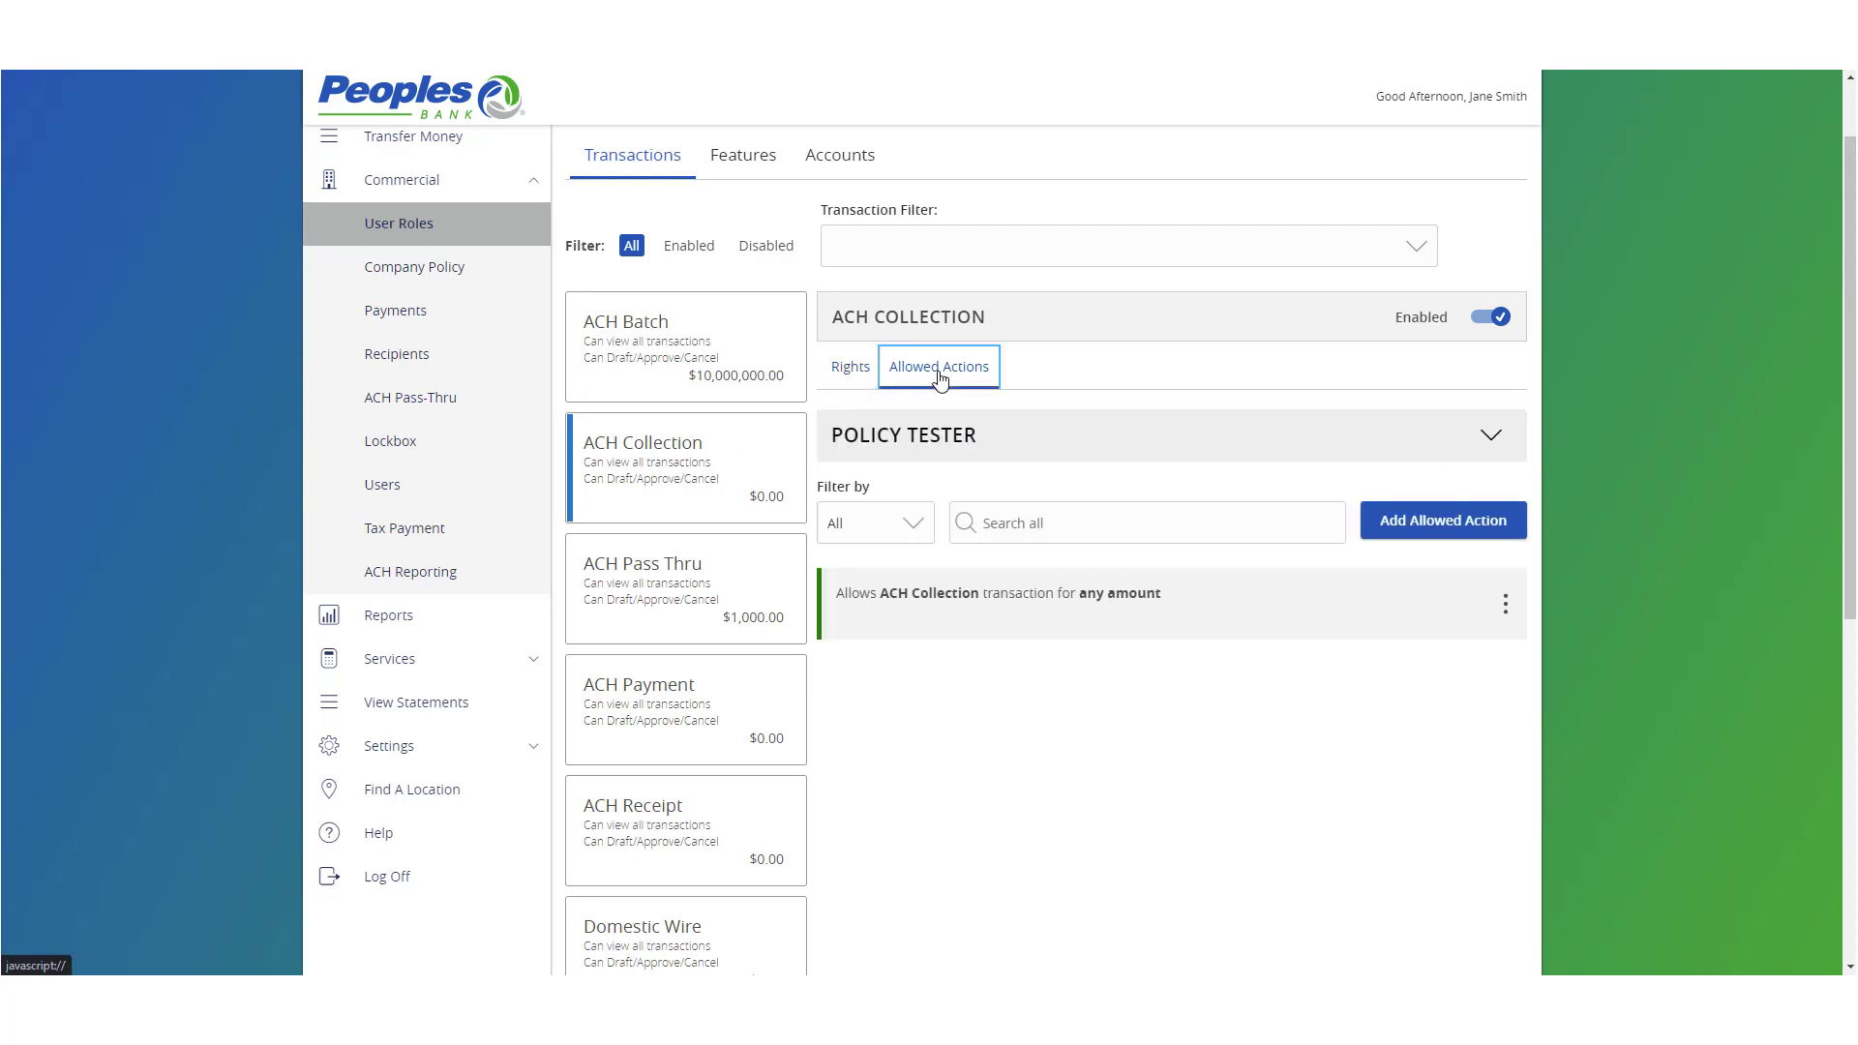
click(1502, 612)
click(1463, 652)
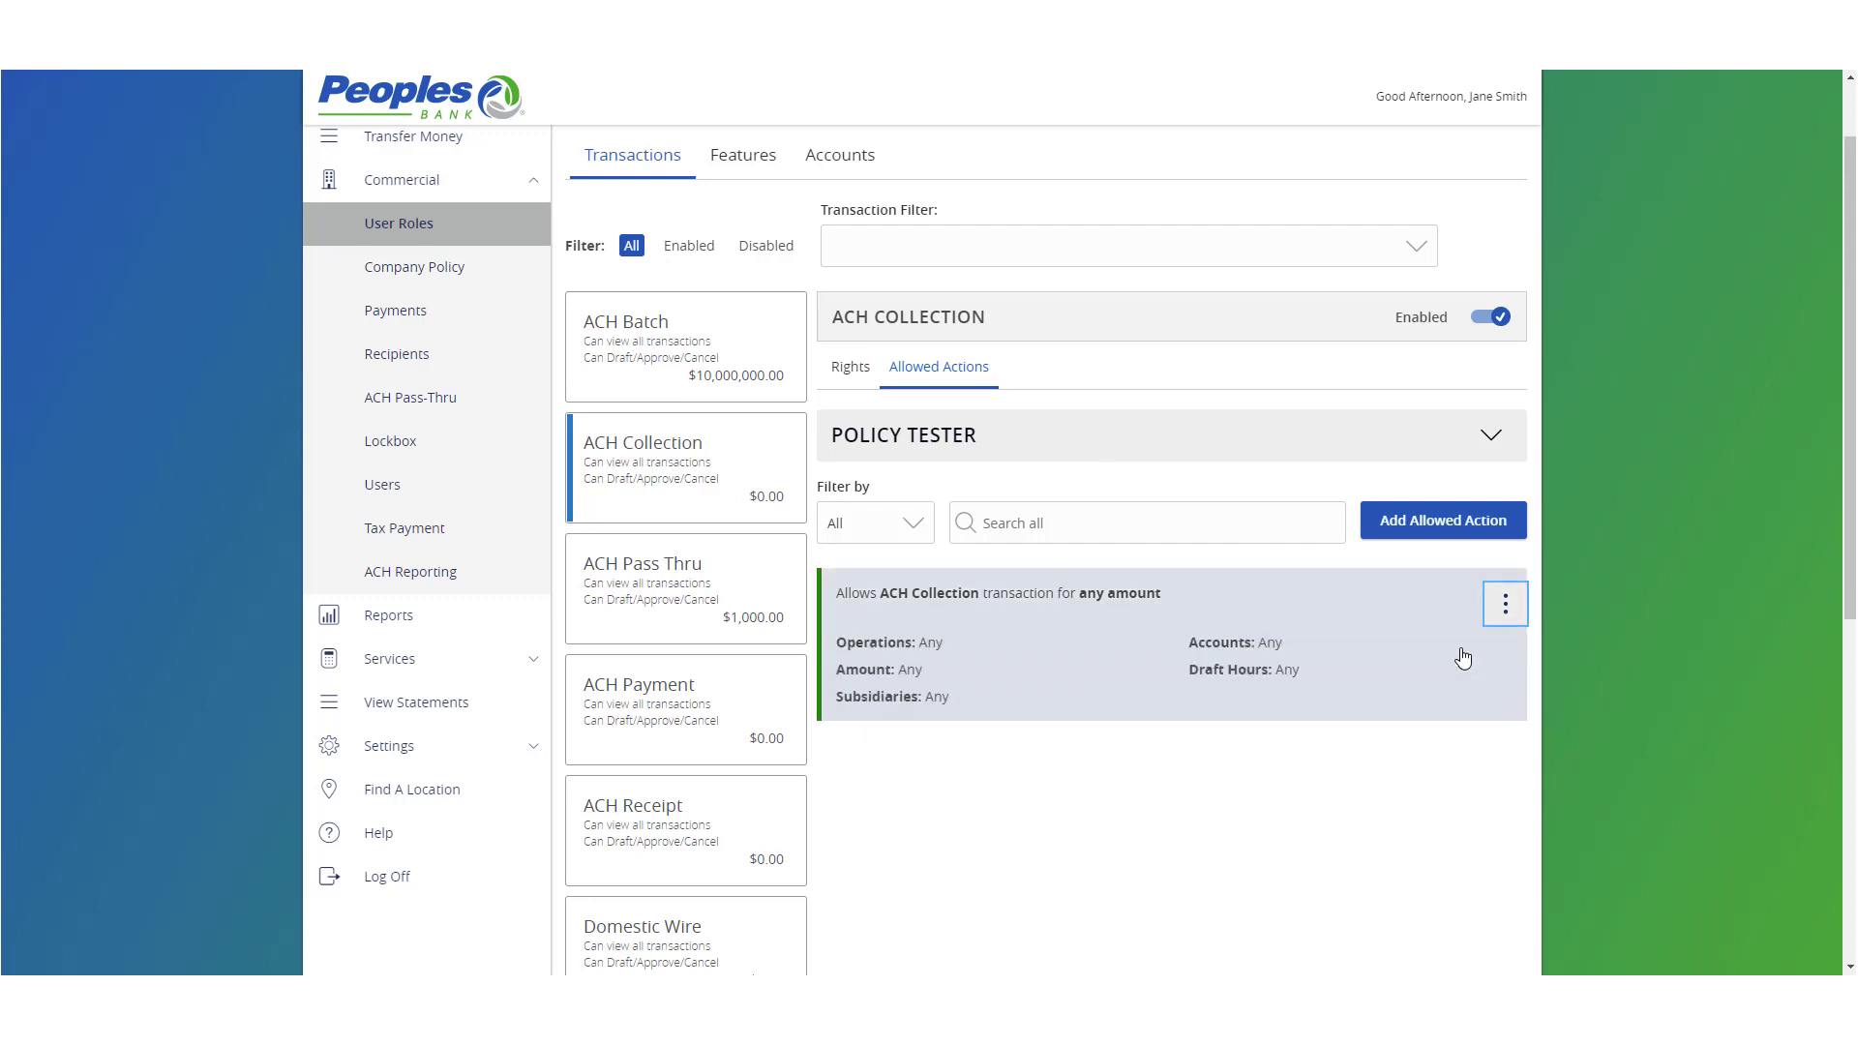
click(1504, 605)
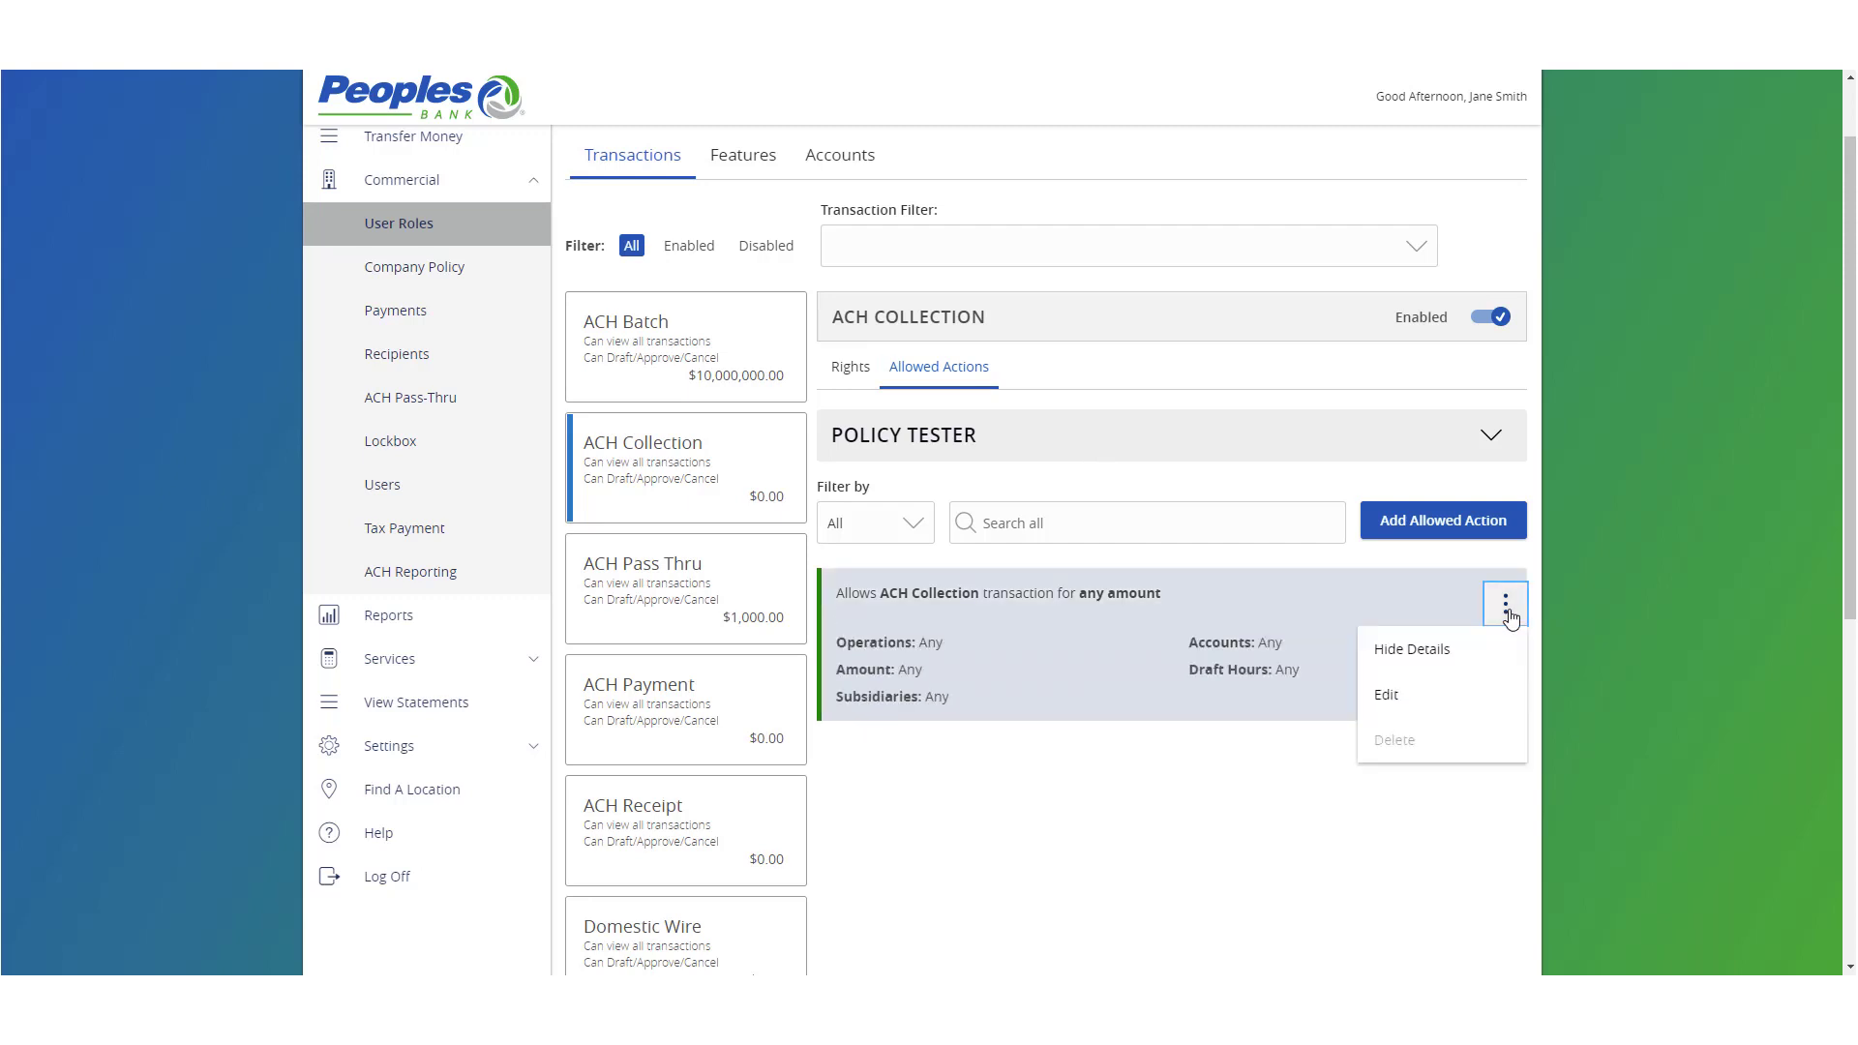
click(1415, 702)
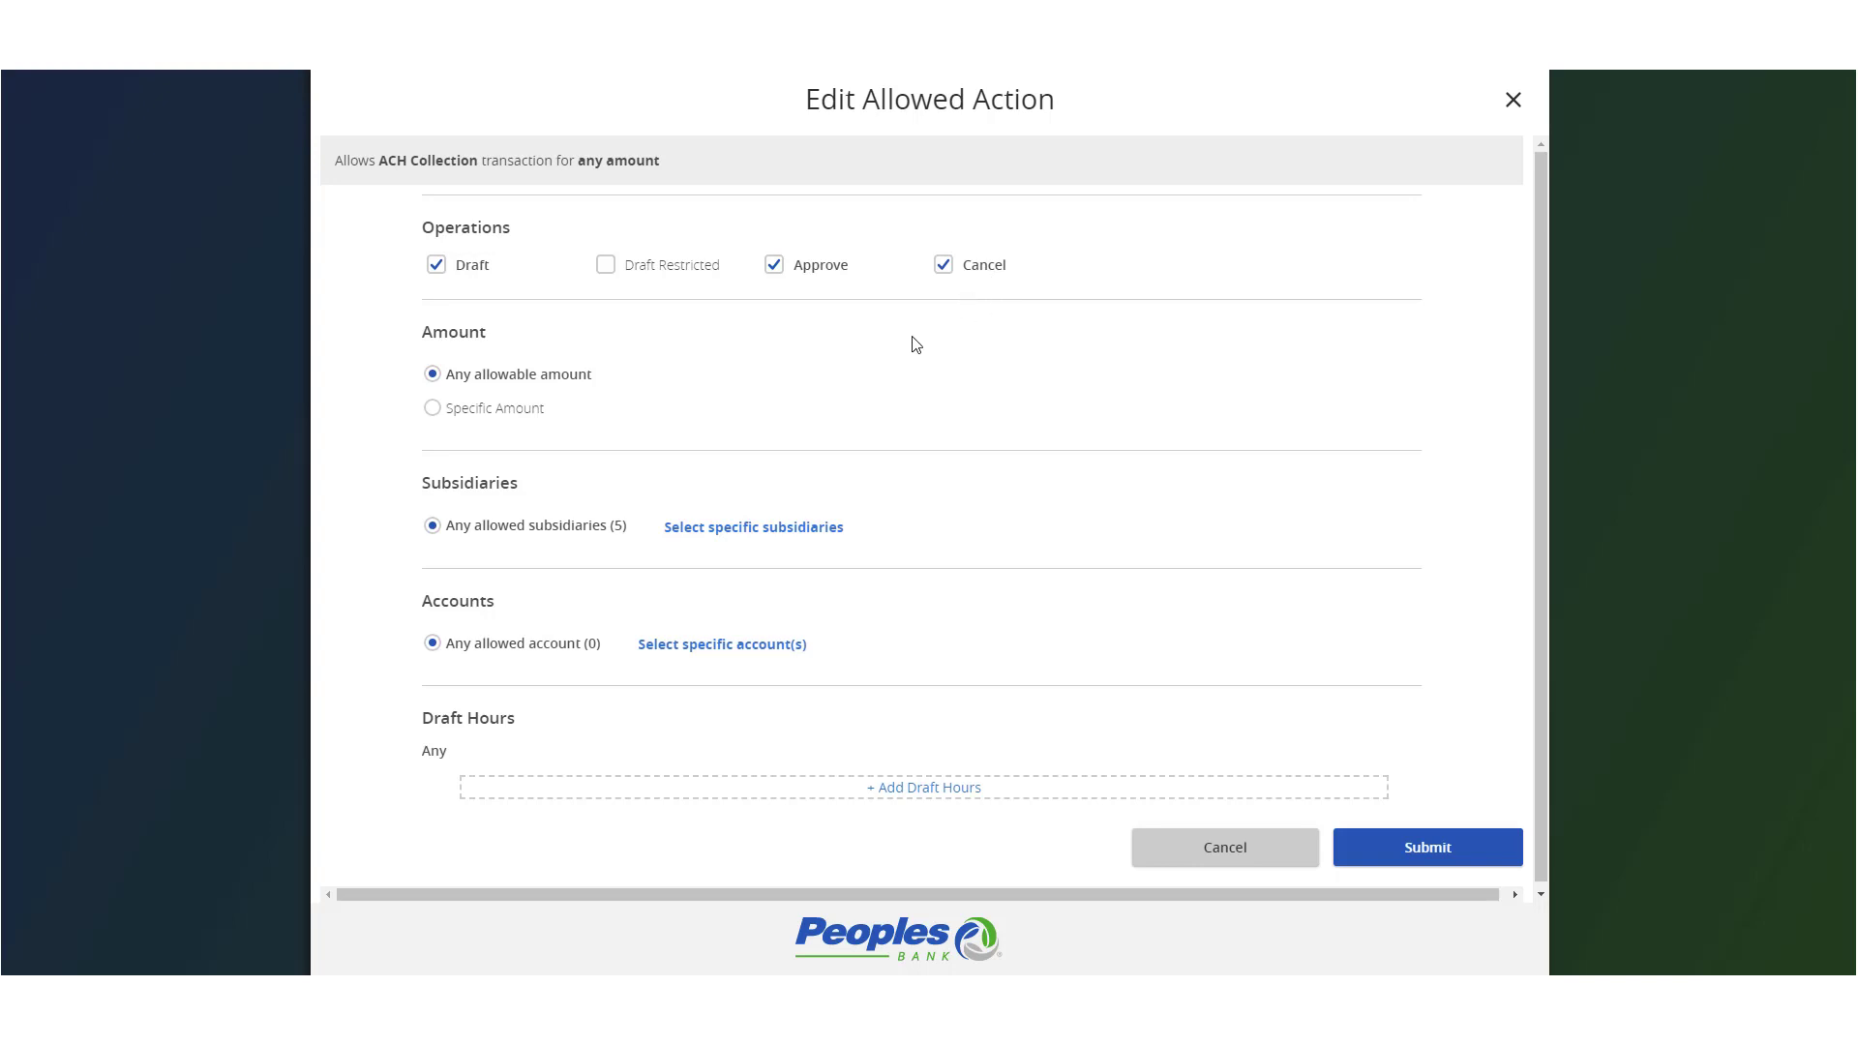
Keep the amount at any allowable amount and limit the allowed action to subsidiaries Test Sub 2 and Sub 3
click(529, 416)
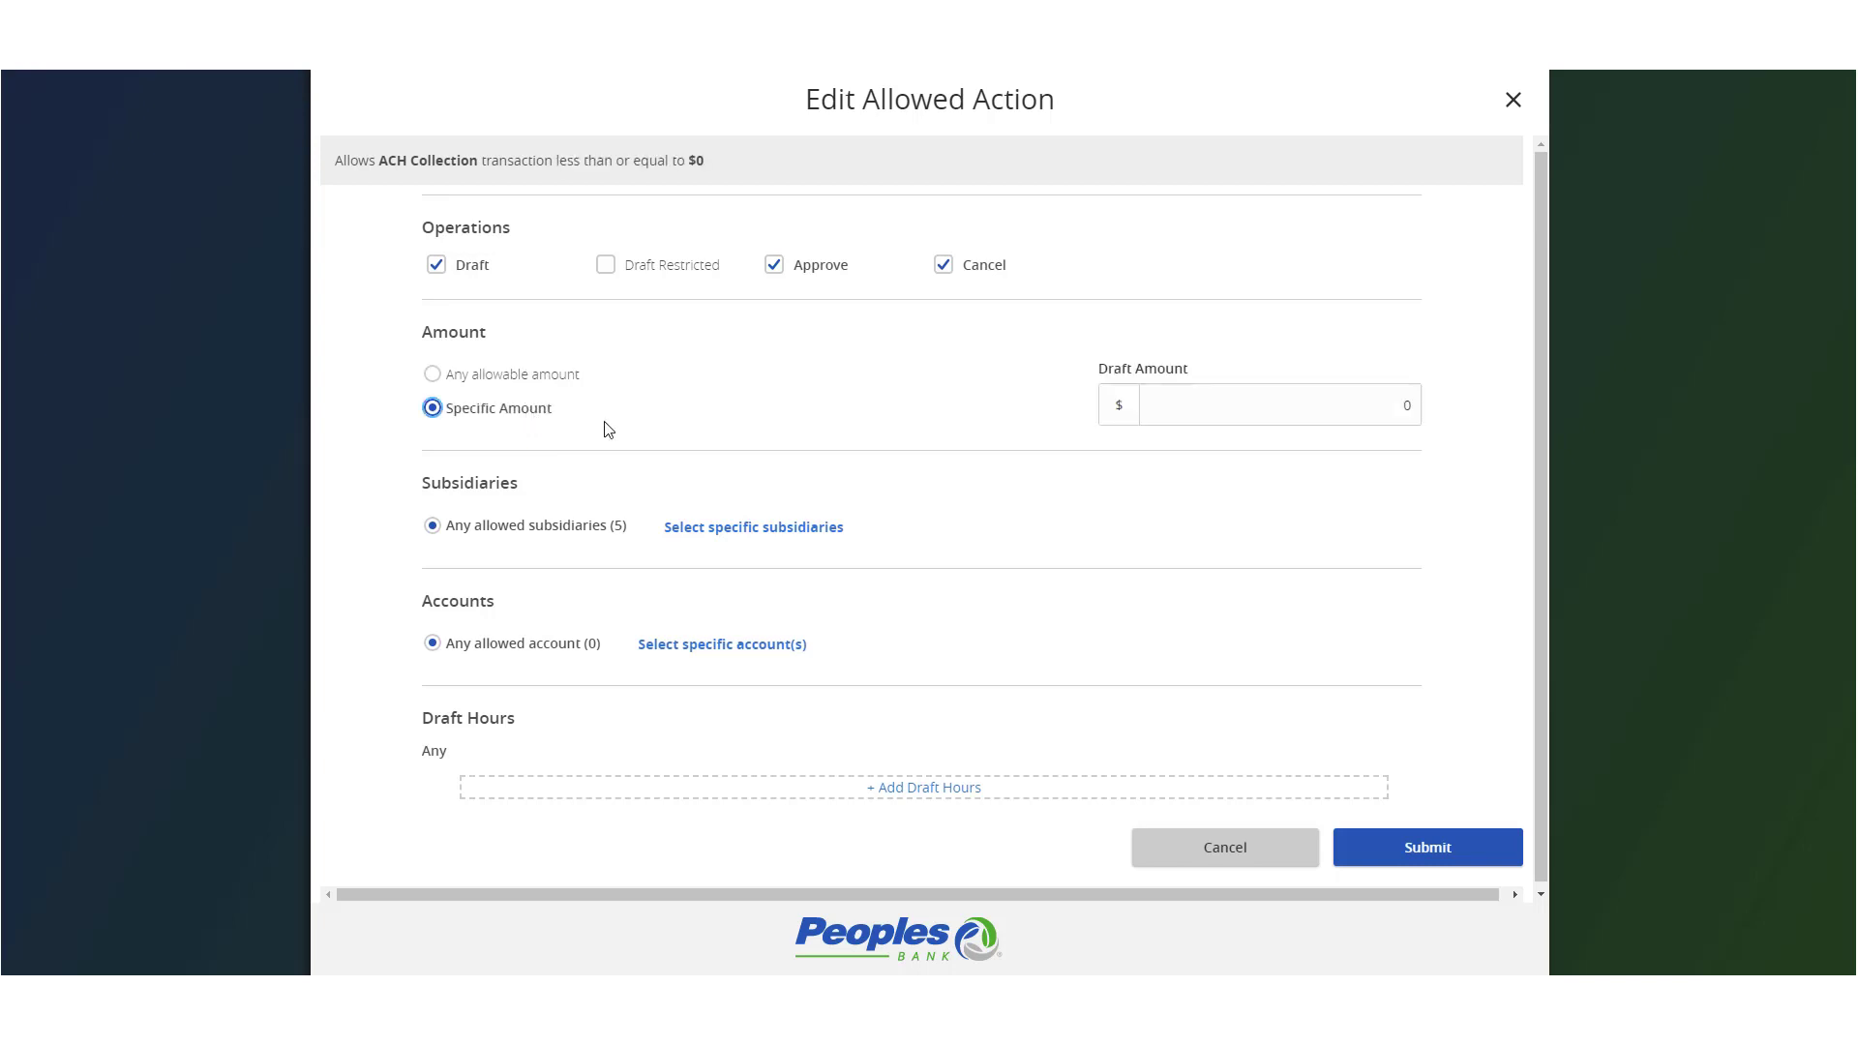
click(566, 385)
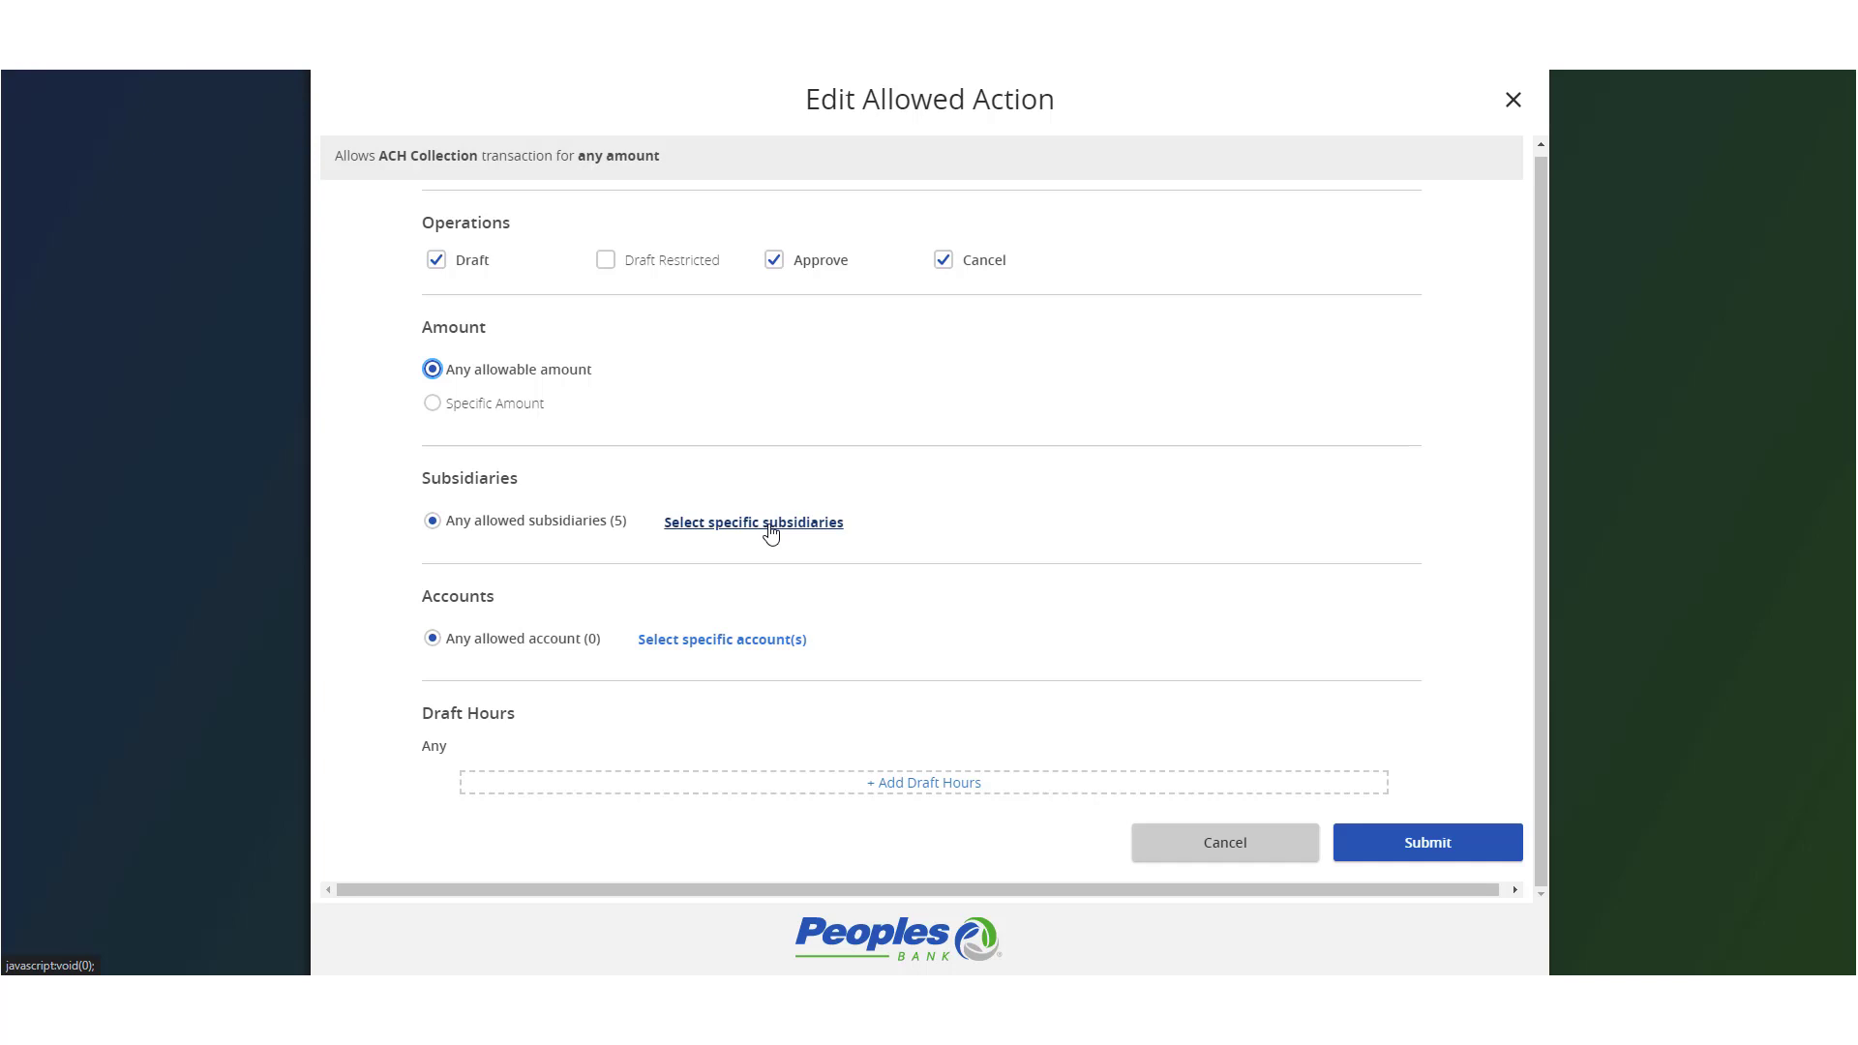
click(771, 528)
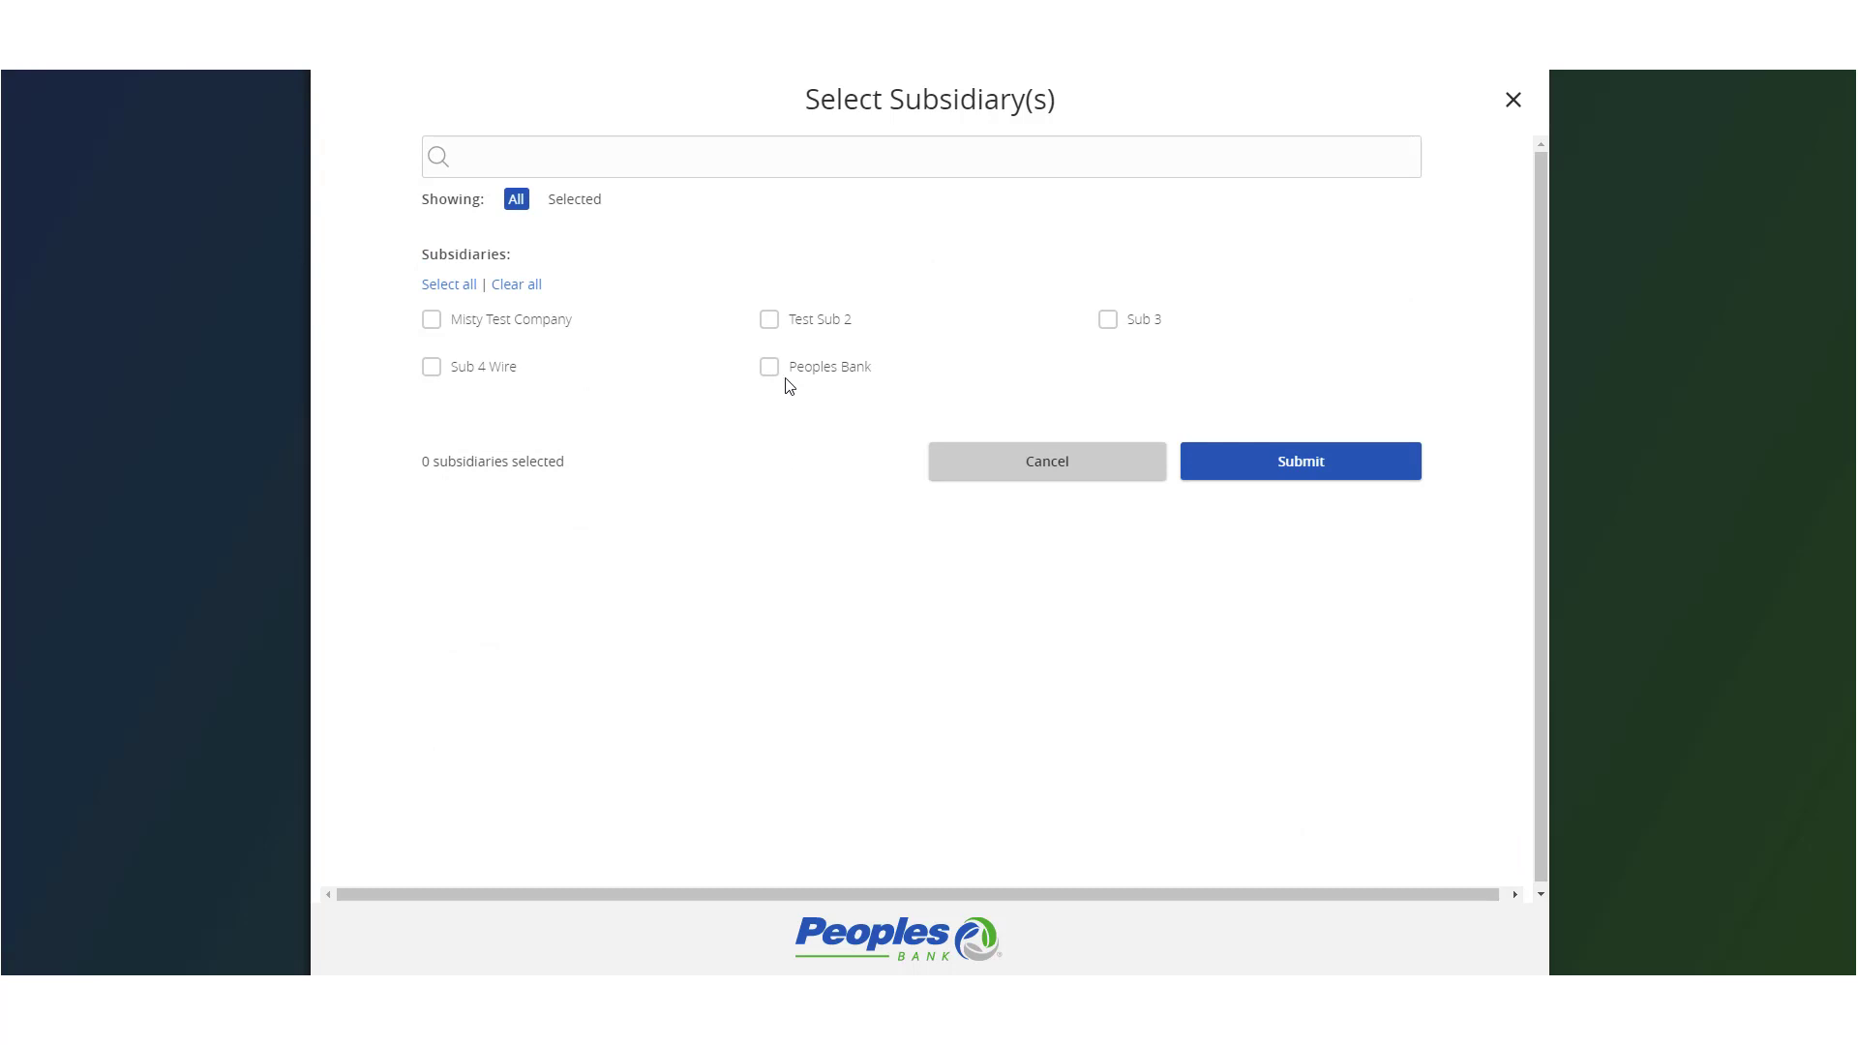
click(770, 320)
click(1108, 322)
click(1261, 465)
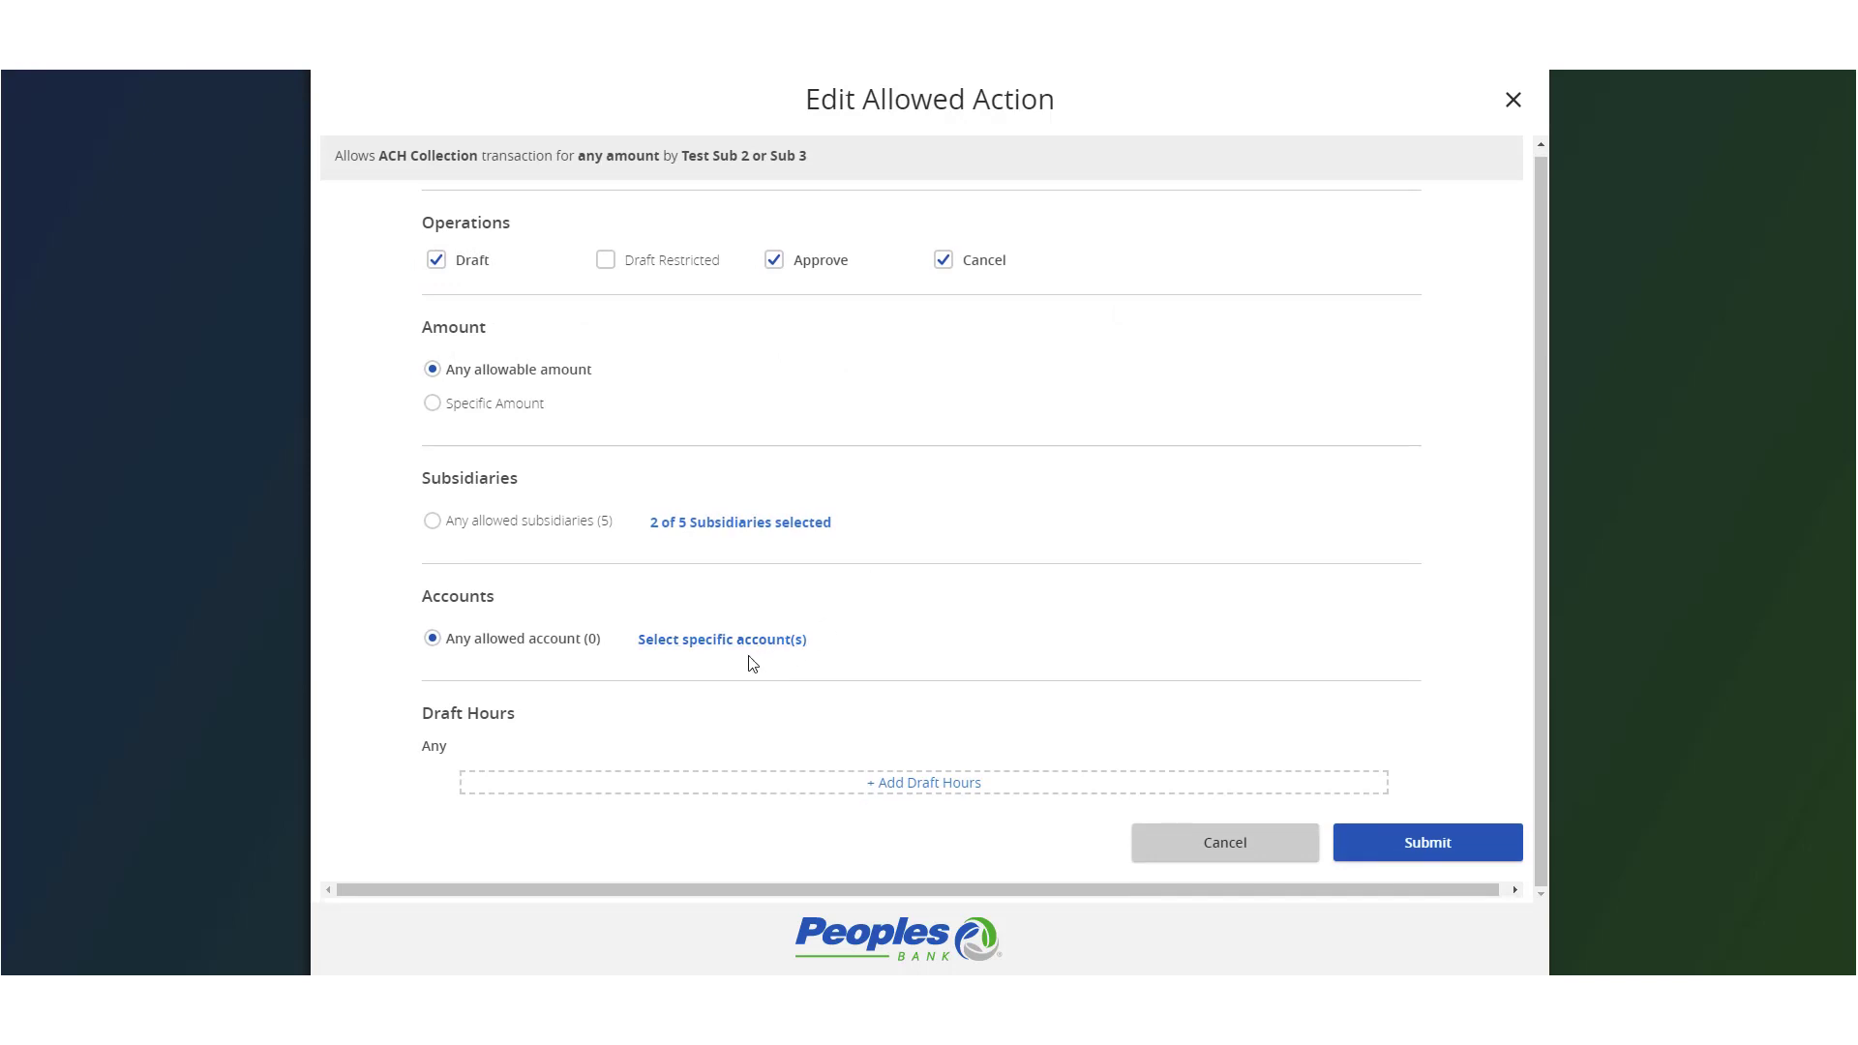
Check the specific account and draft hours options without setting either, and submit the edited allowed action
click(728, 642)
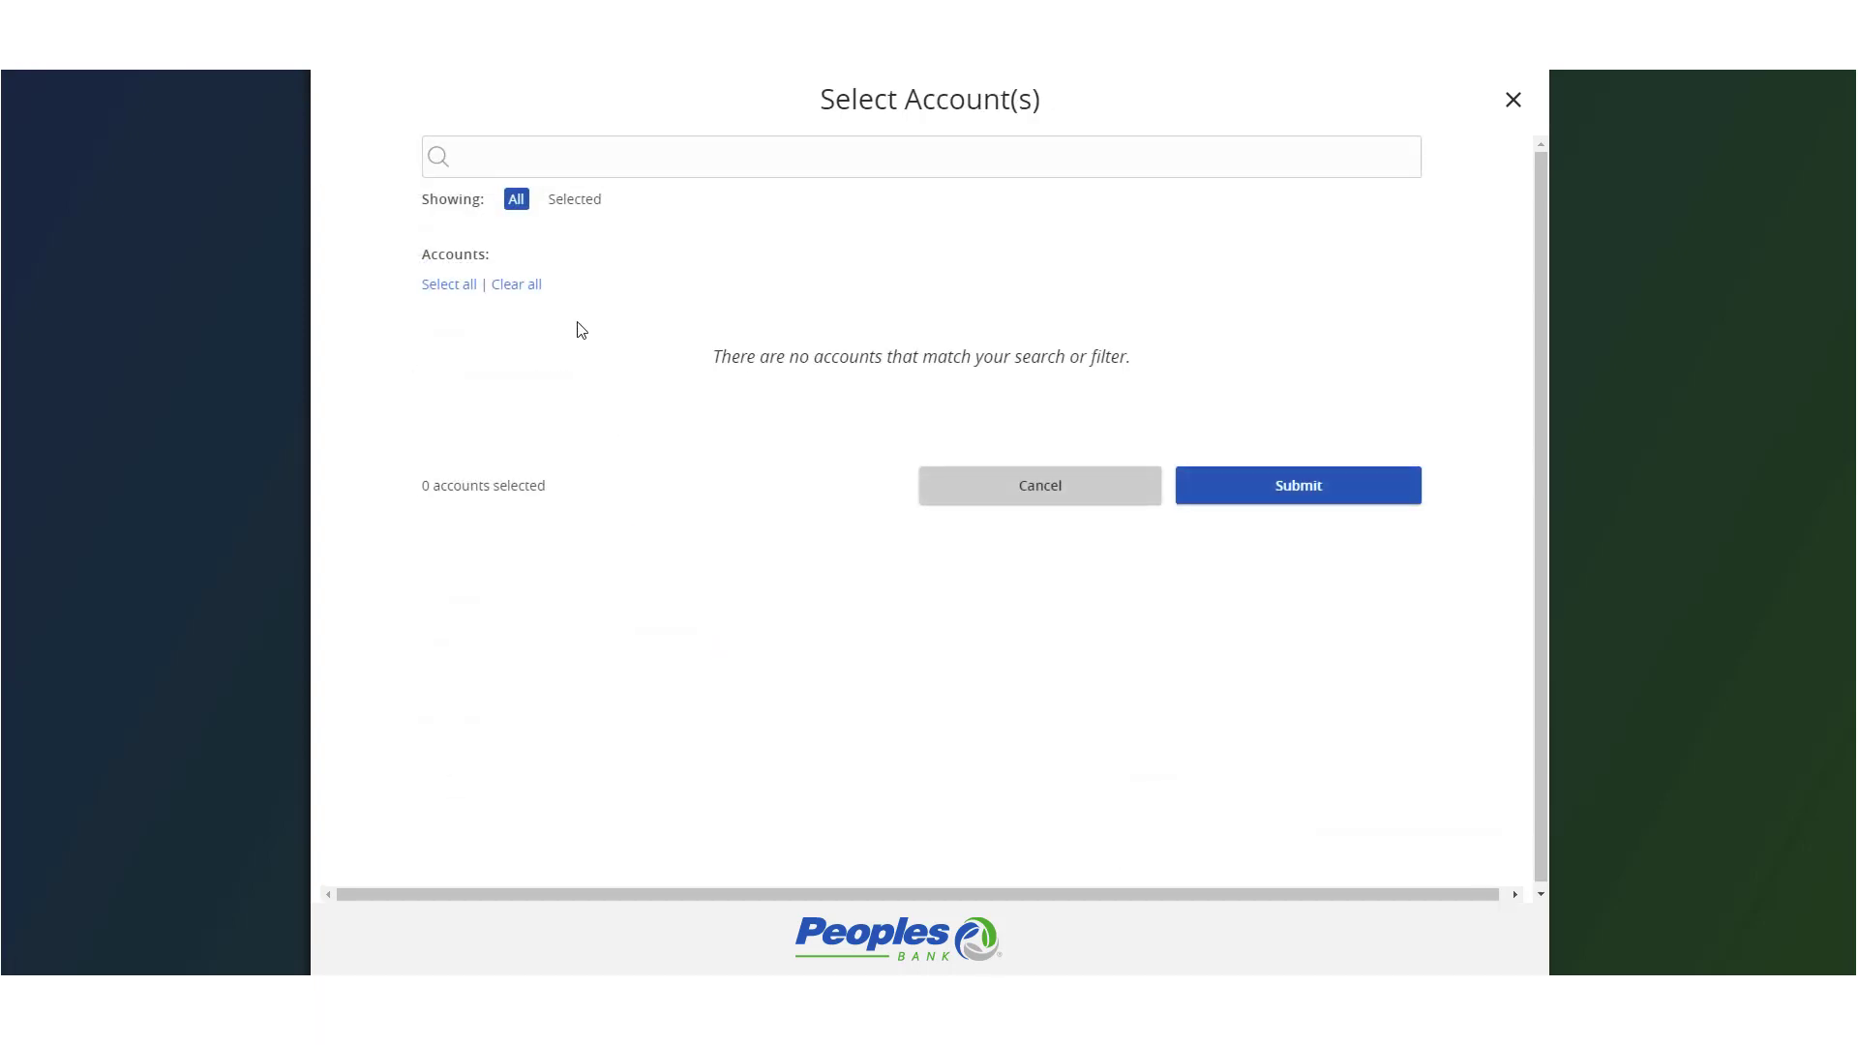
click(985, 488)
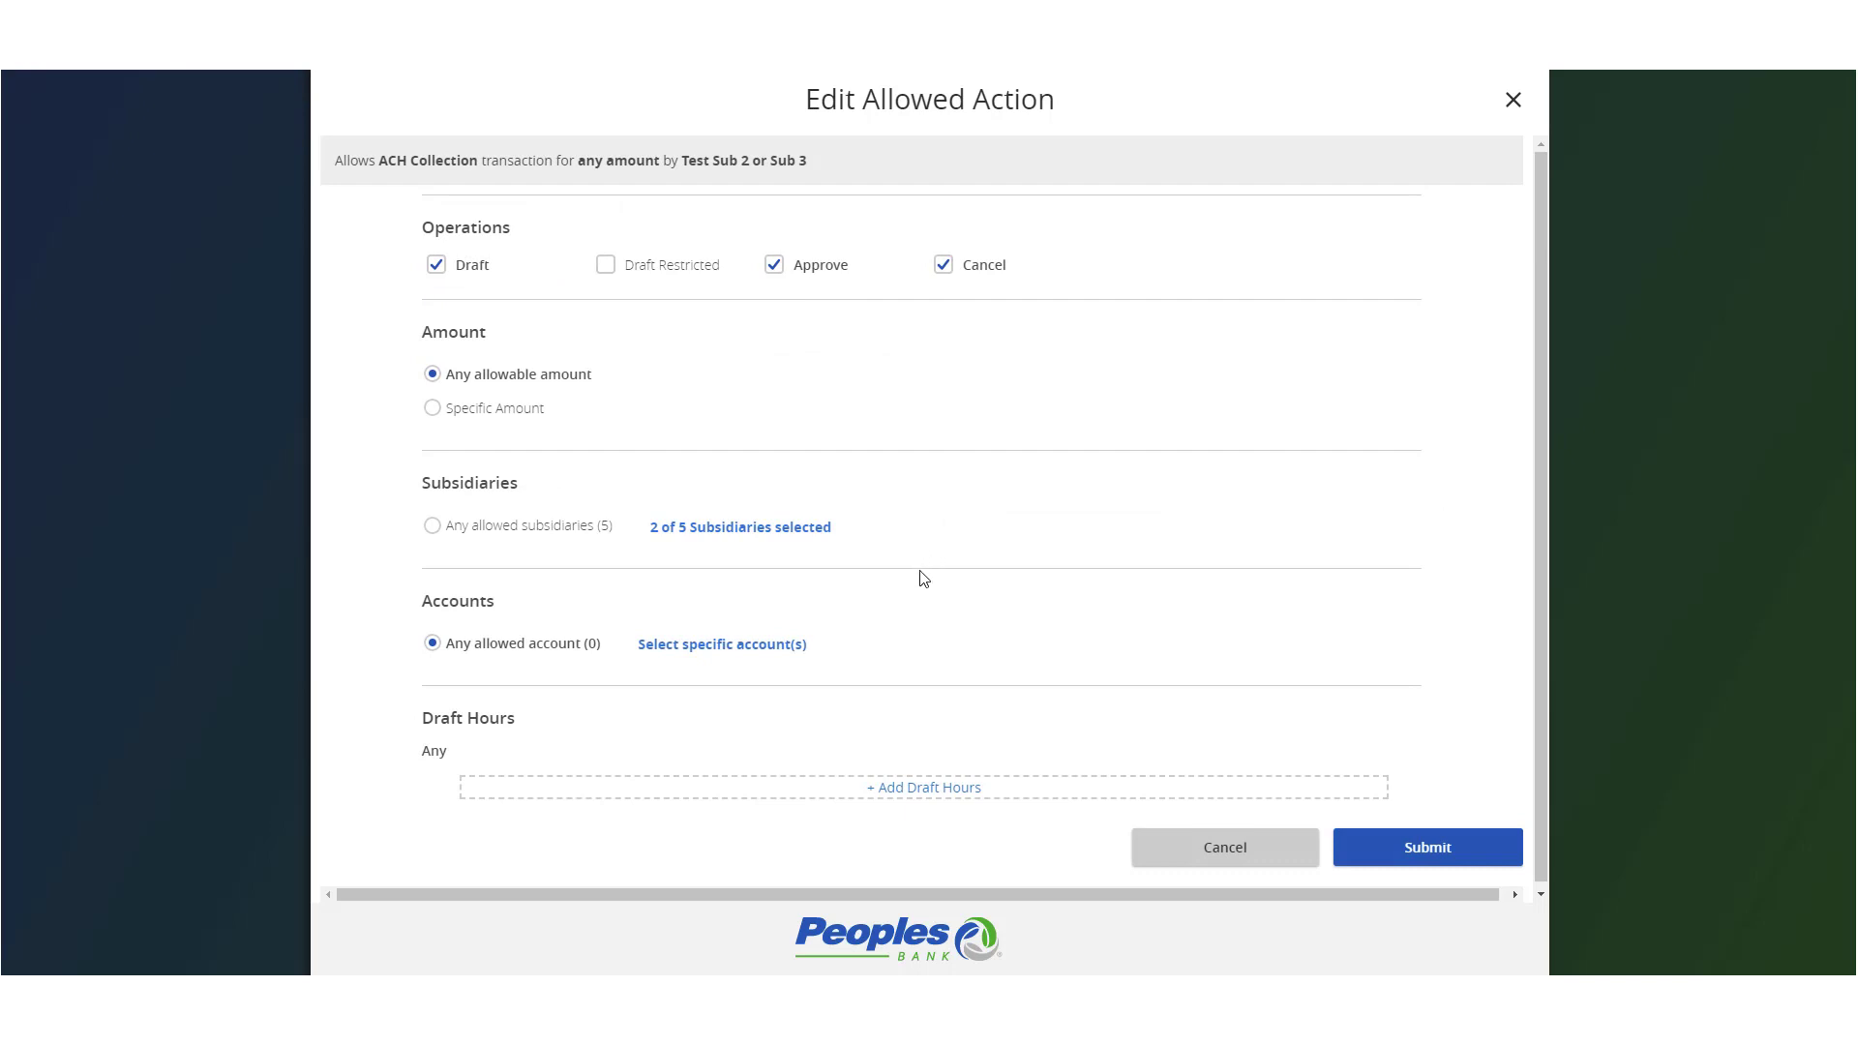
click(918, 789)
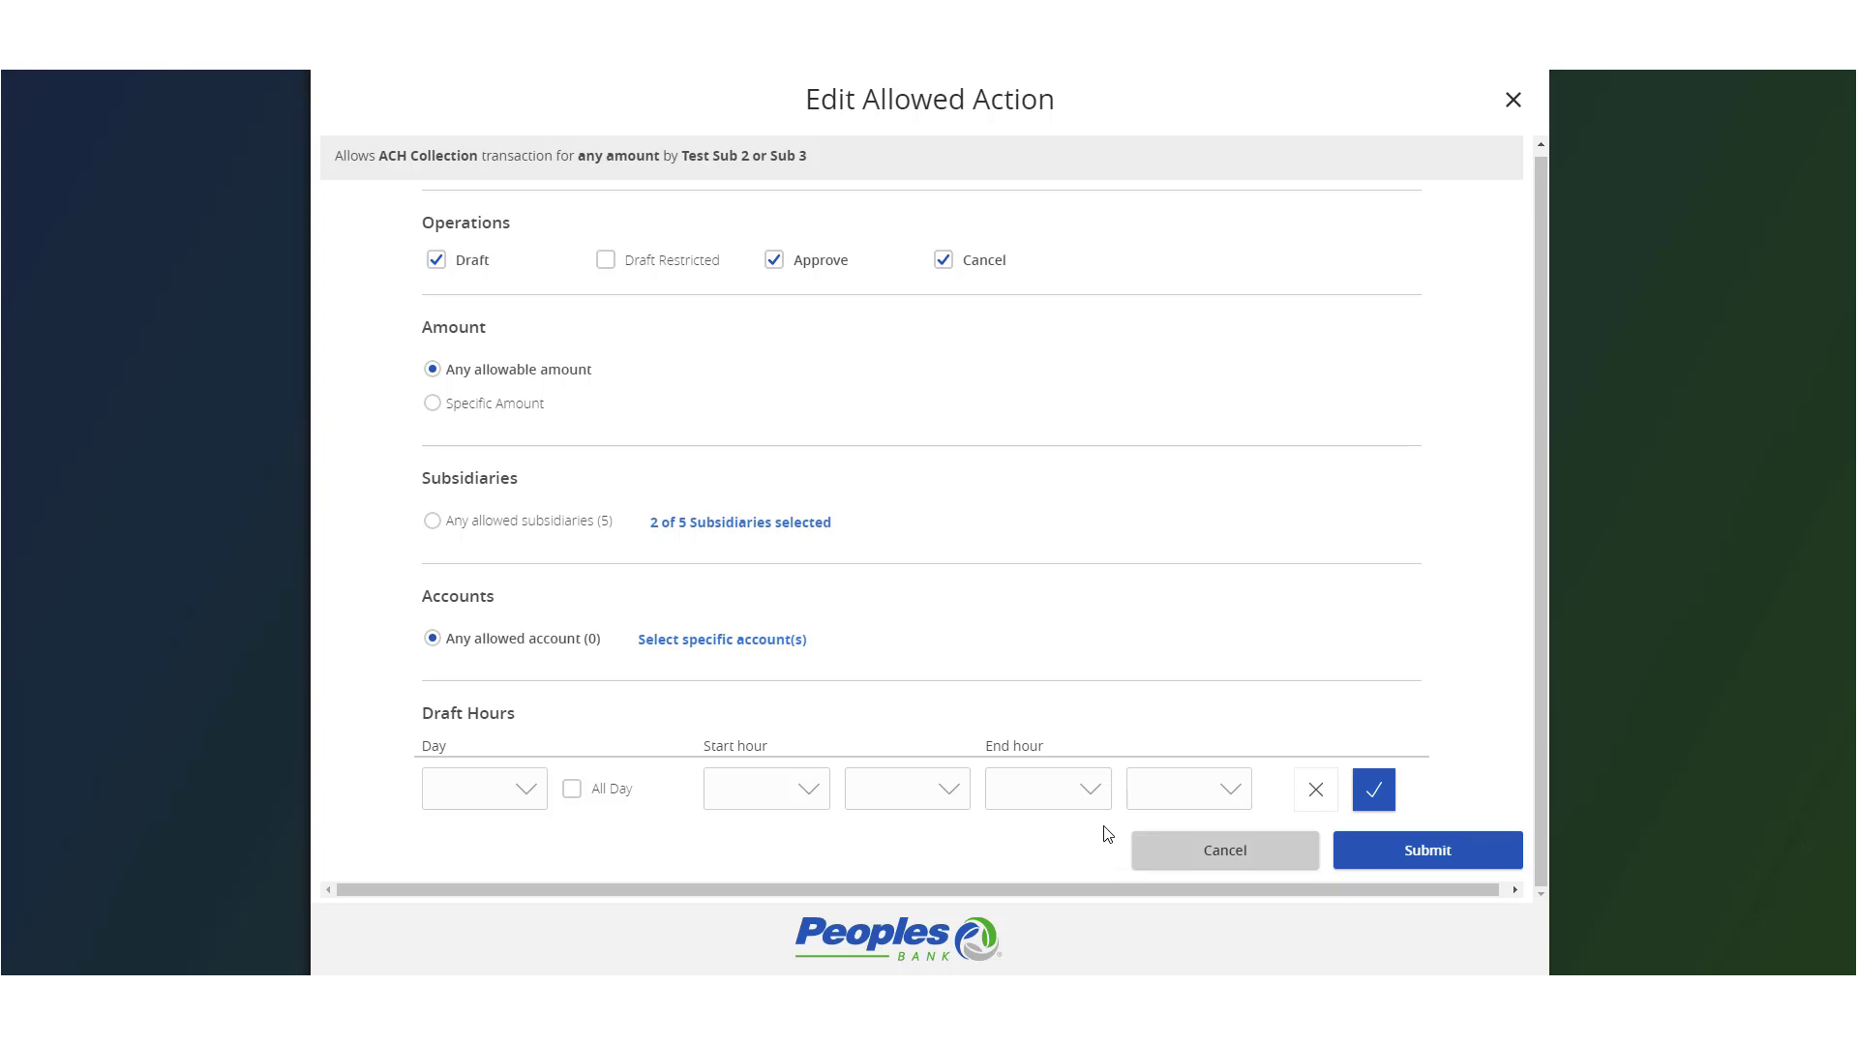
click(1315, 795)
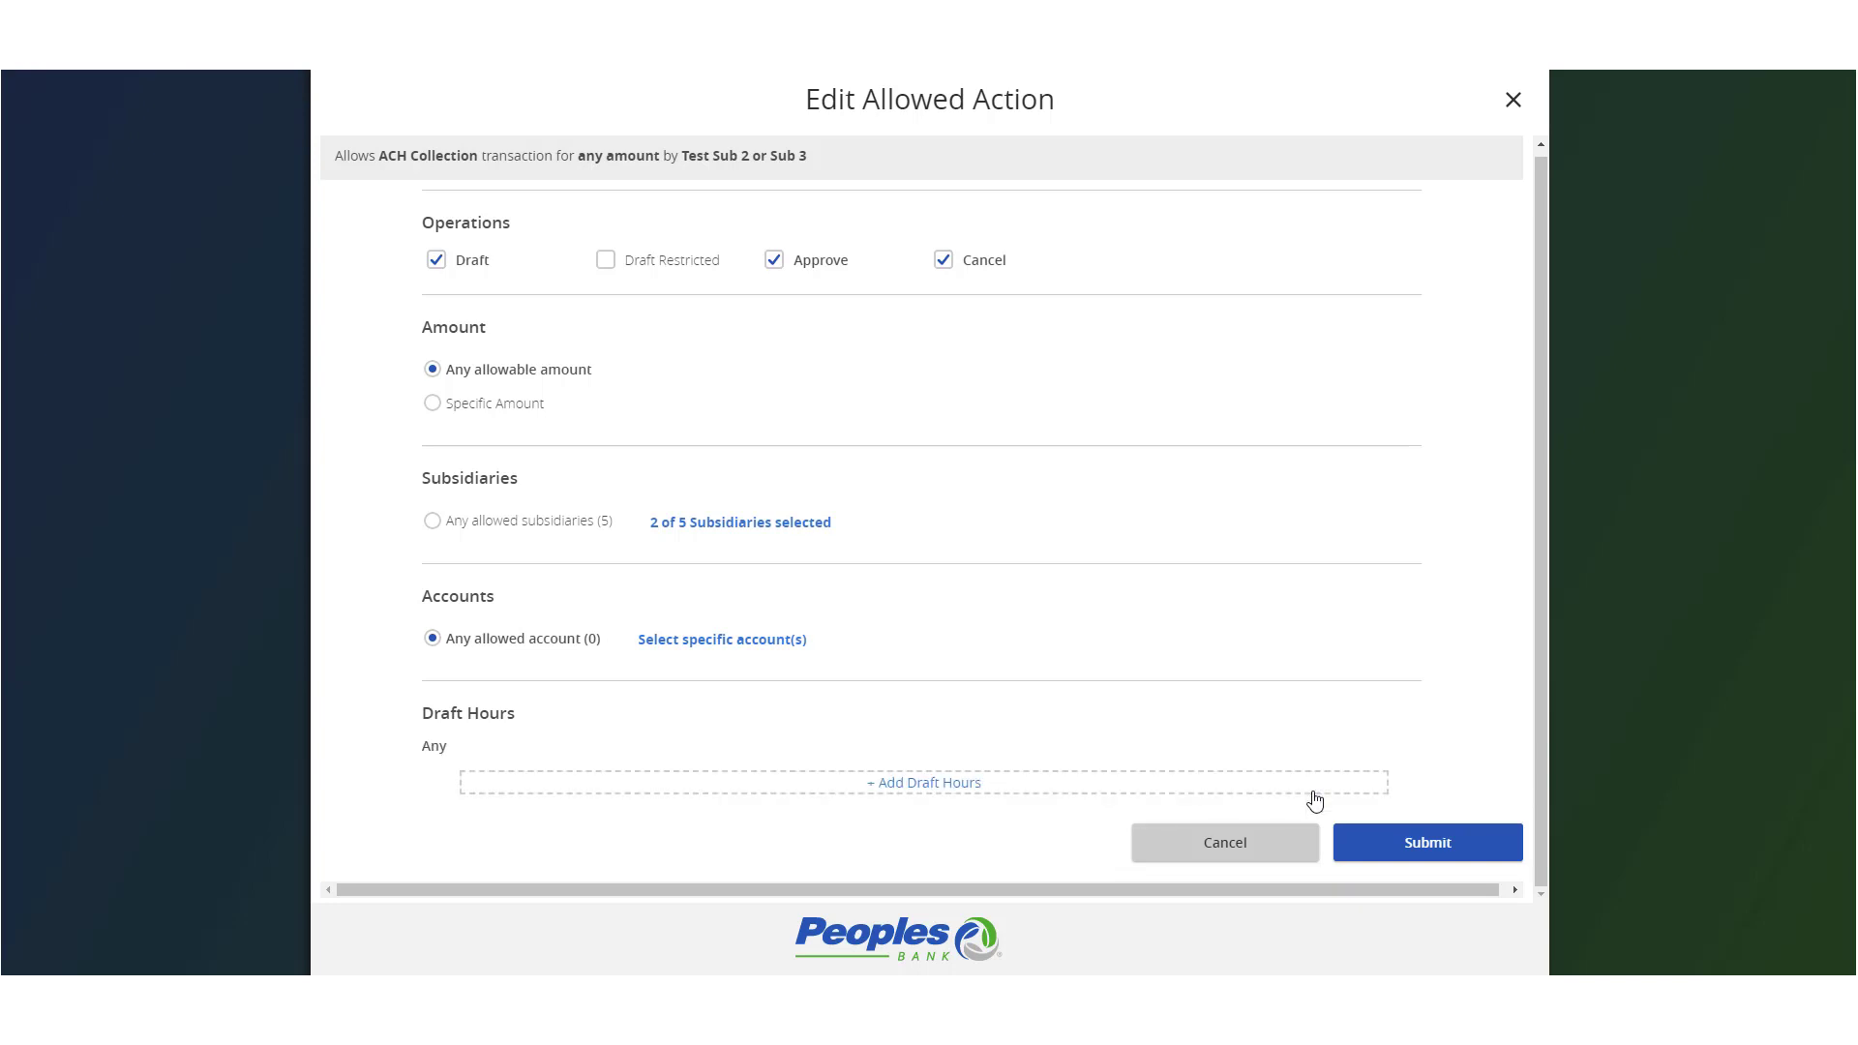
click(1408, 846)
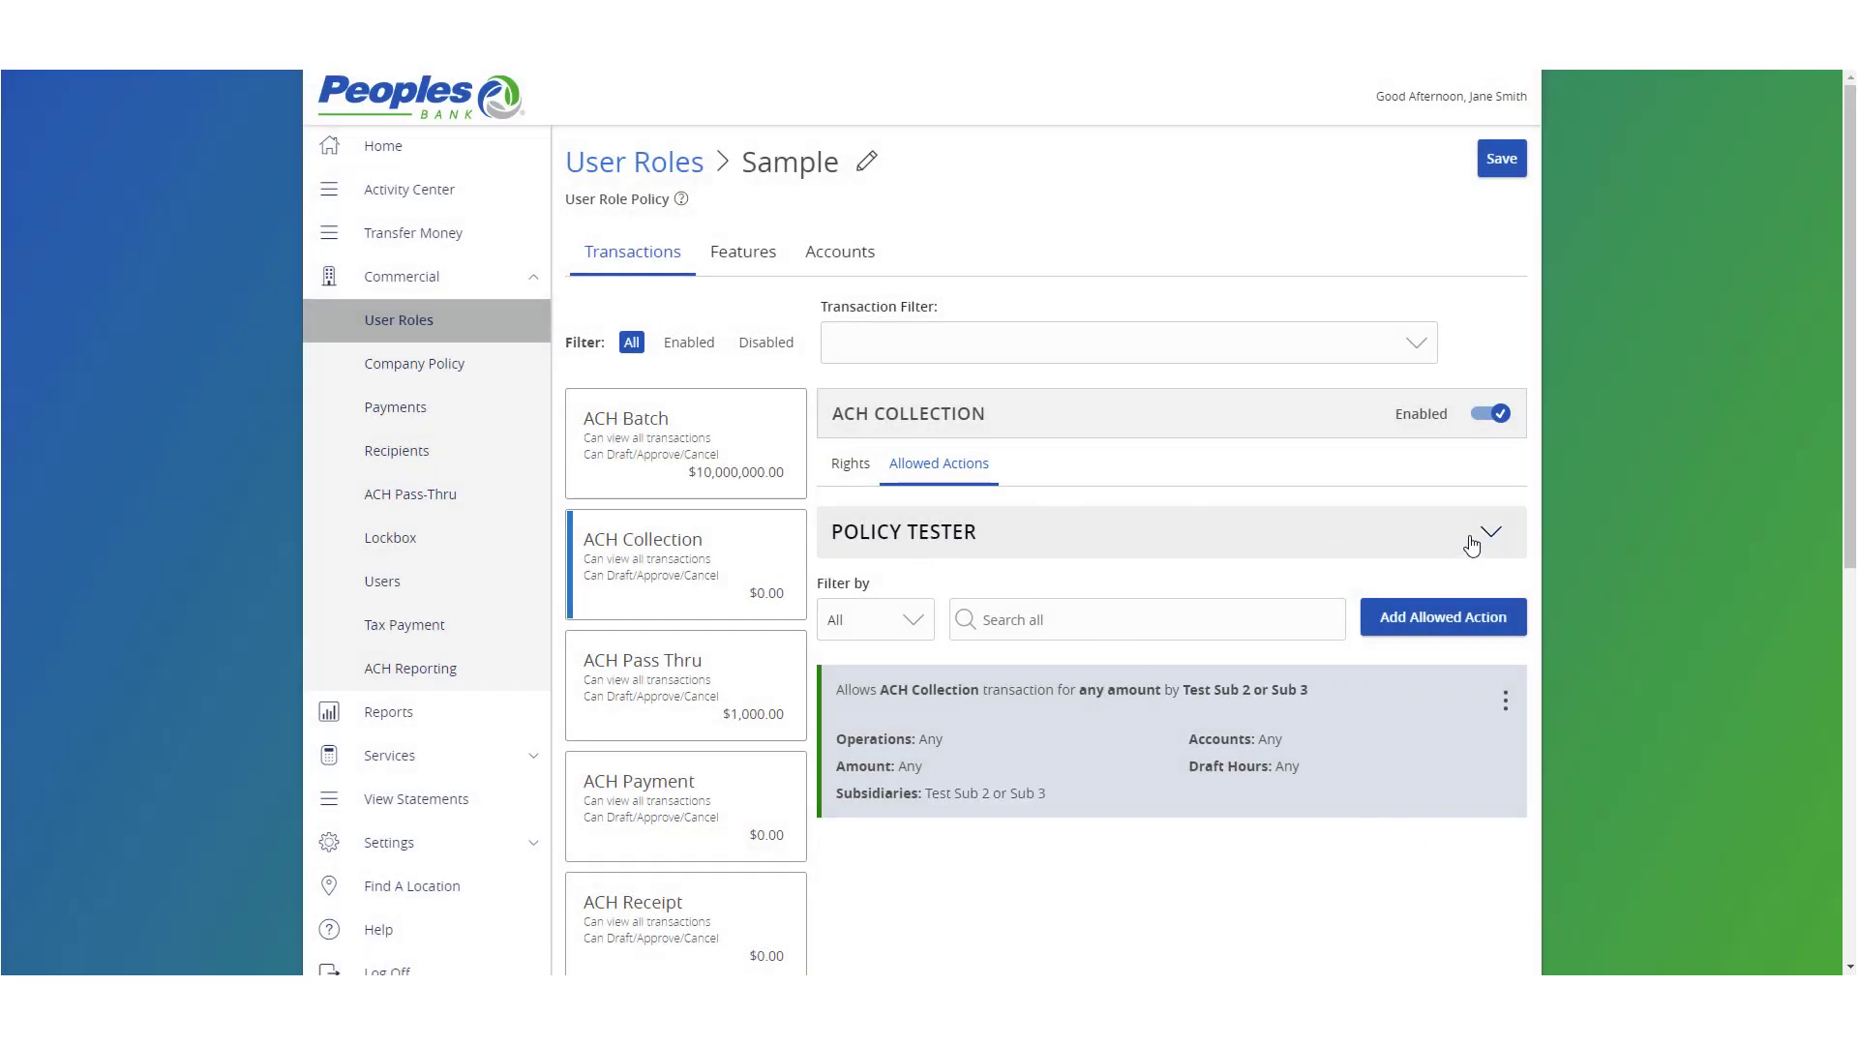
Examine the policy tester fields for ACH Collection, its approval limits and the available View rights options
click(1490, 533)
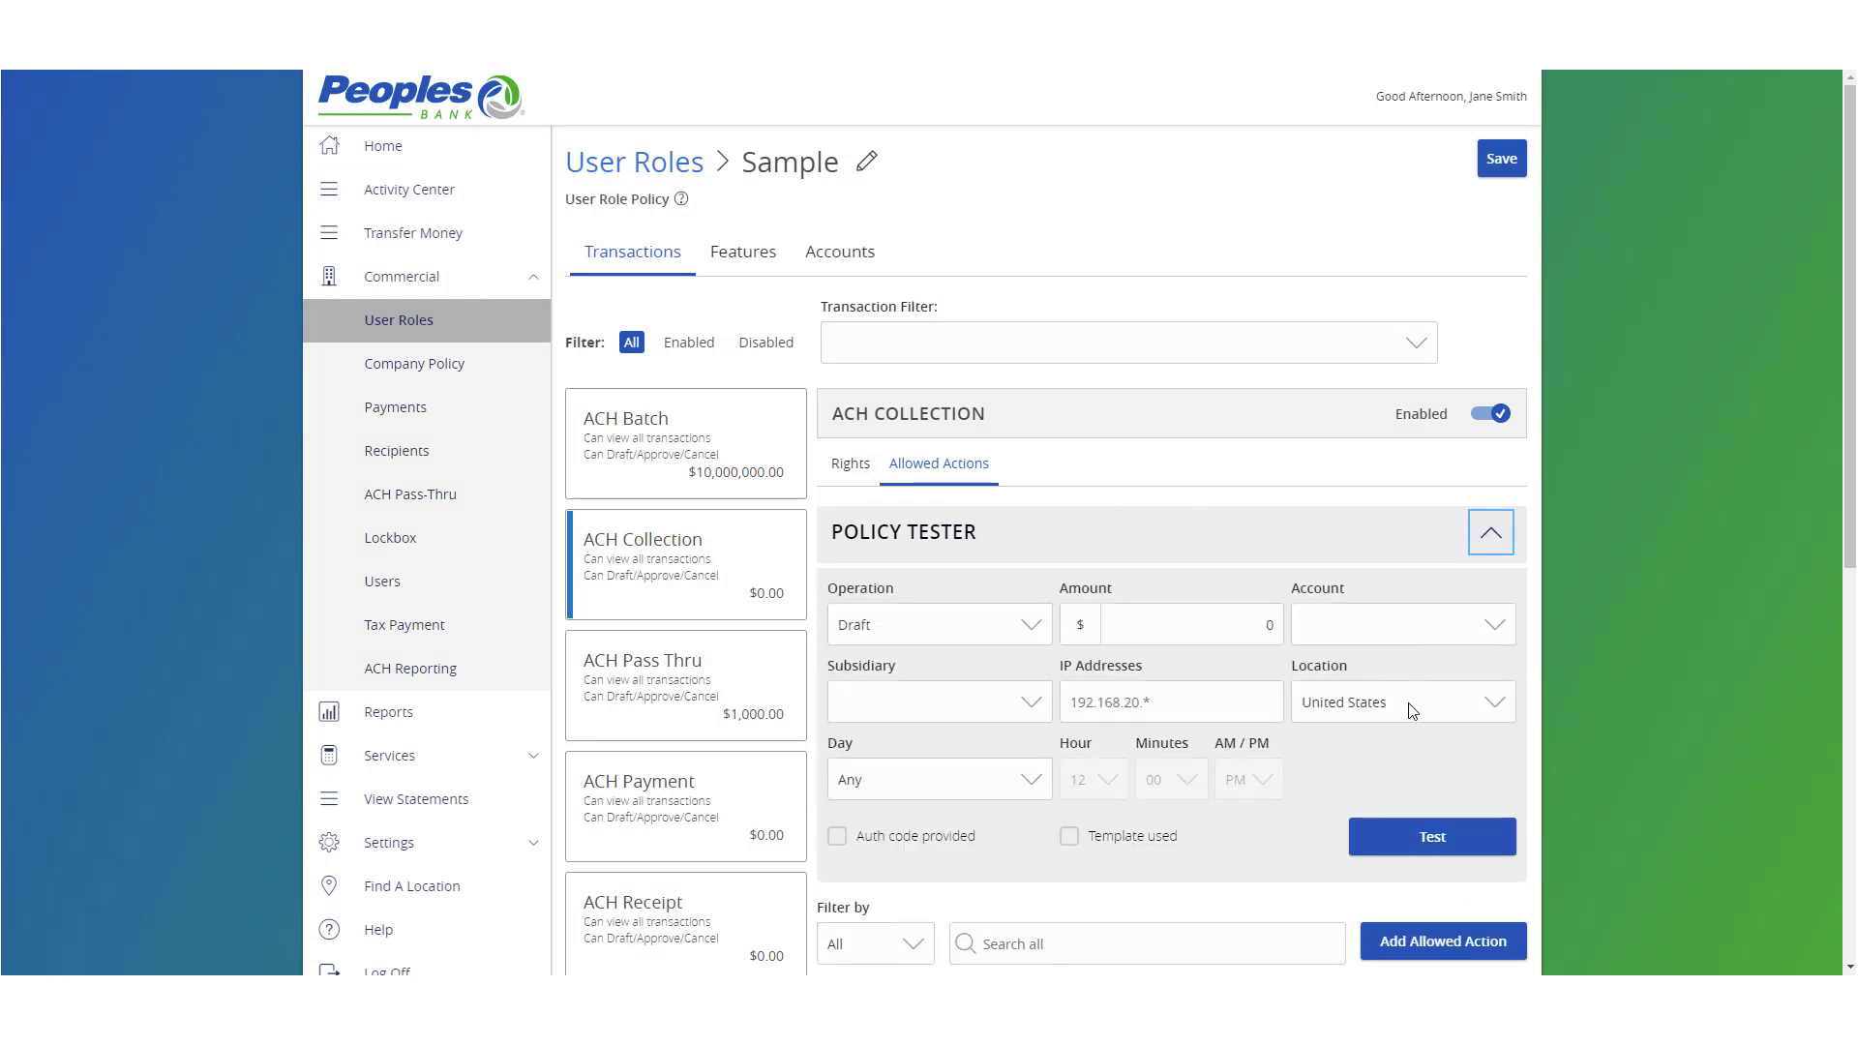
click(1491, 534)
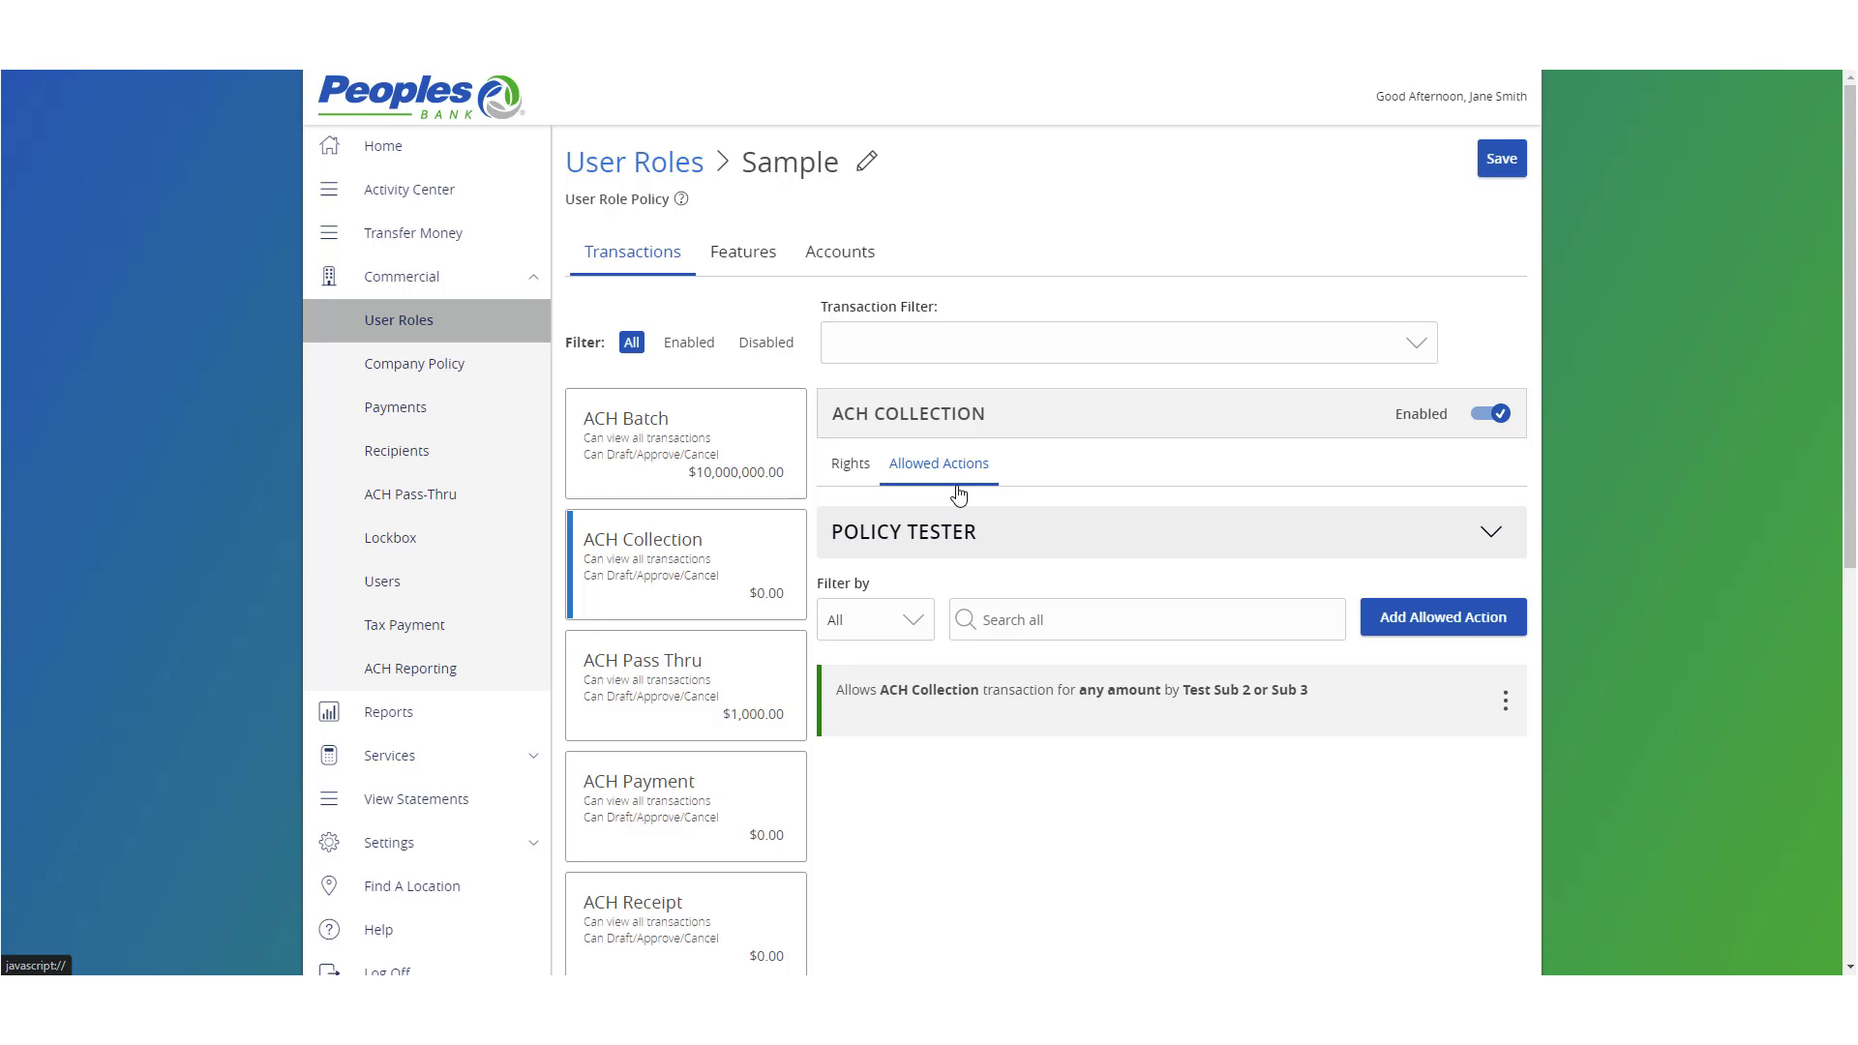
click(849, 468)
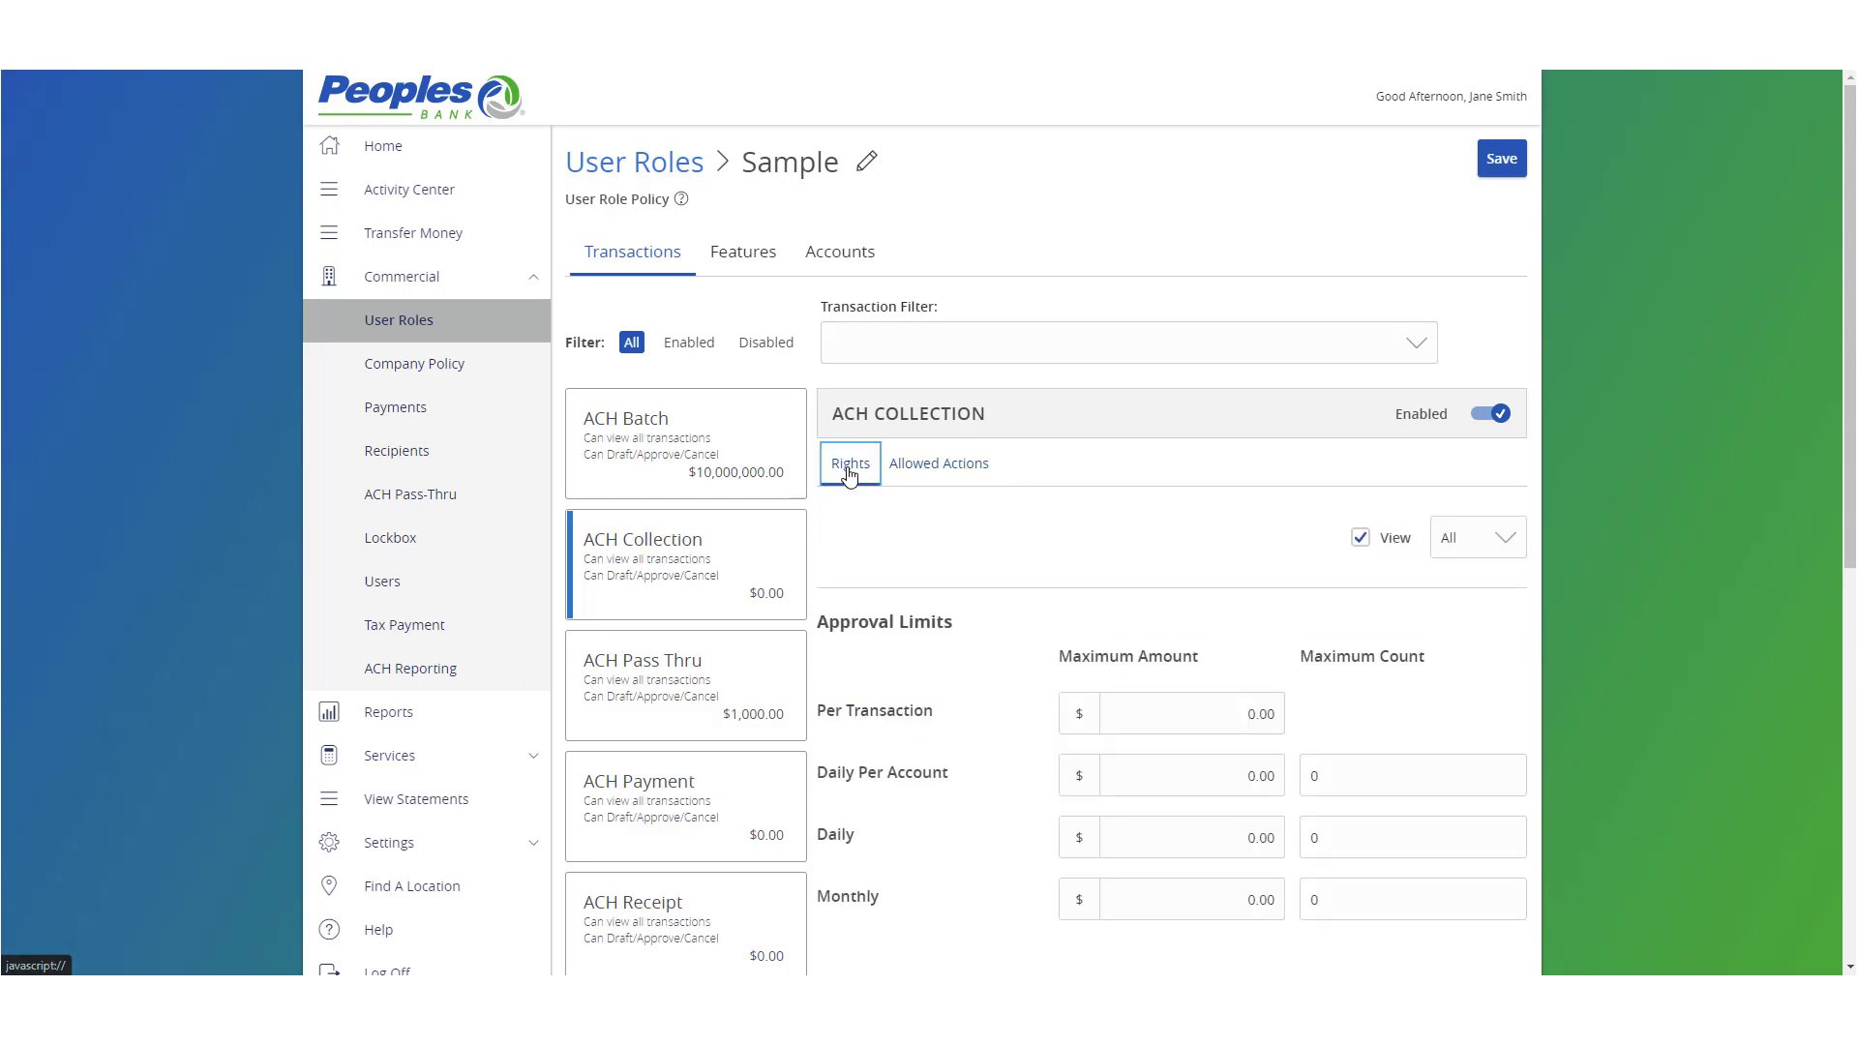
click(1509, 548)
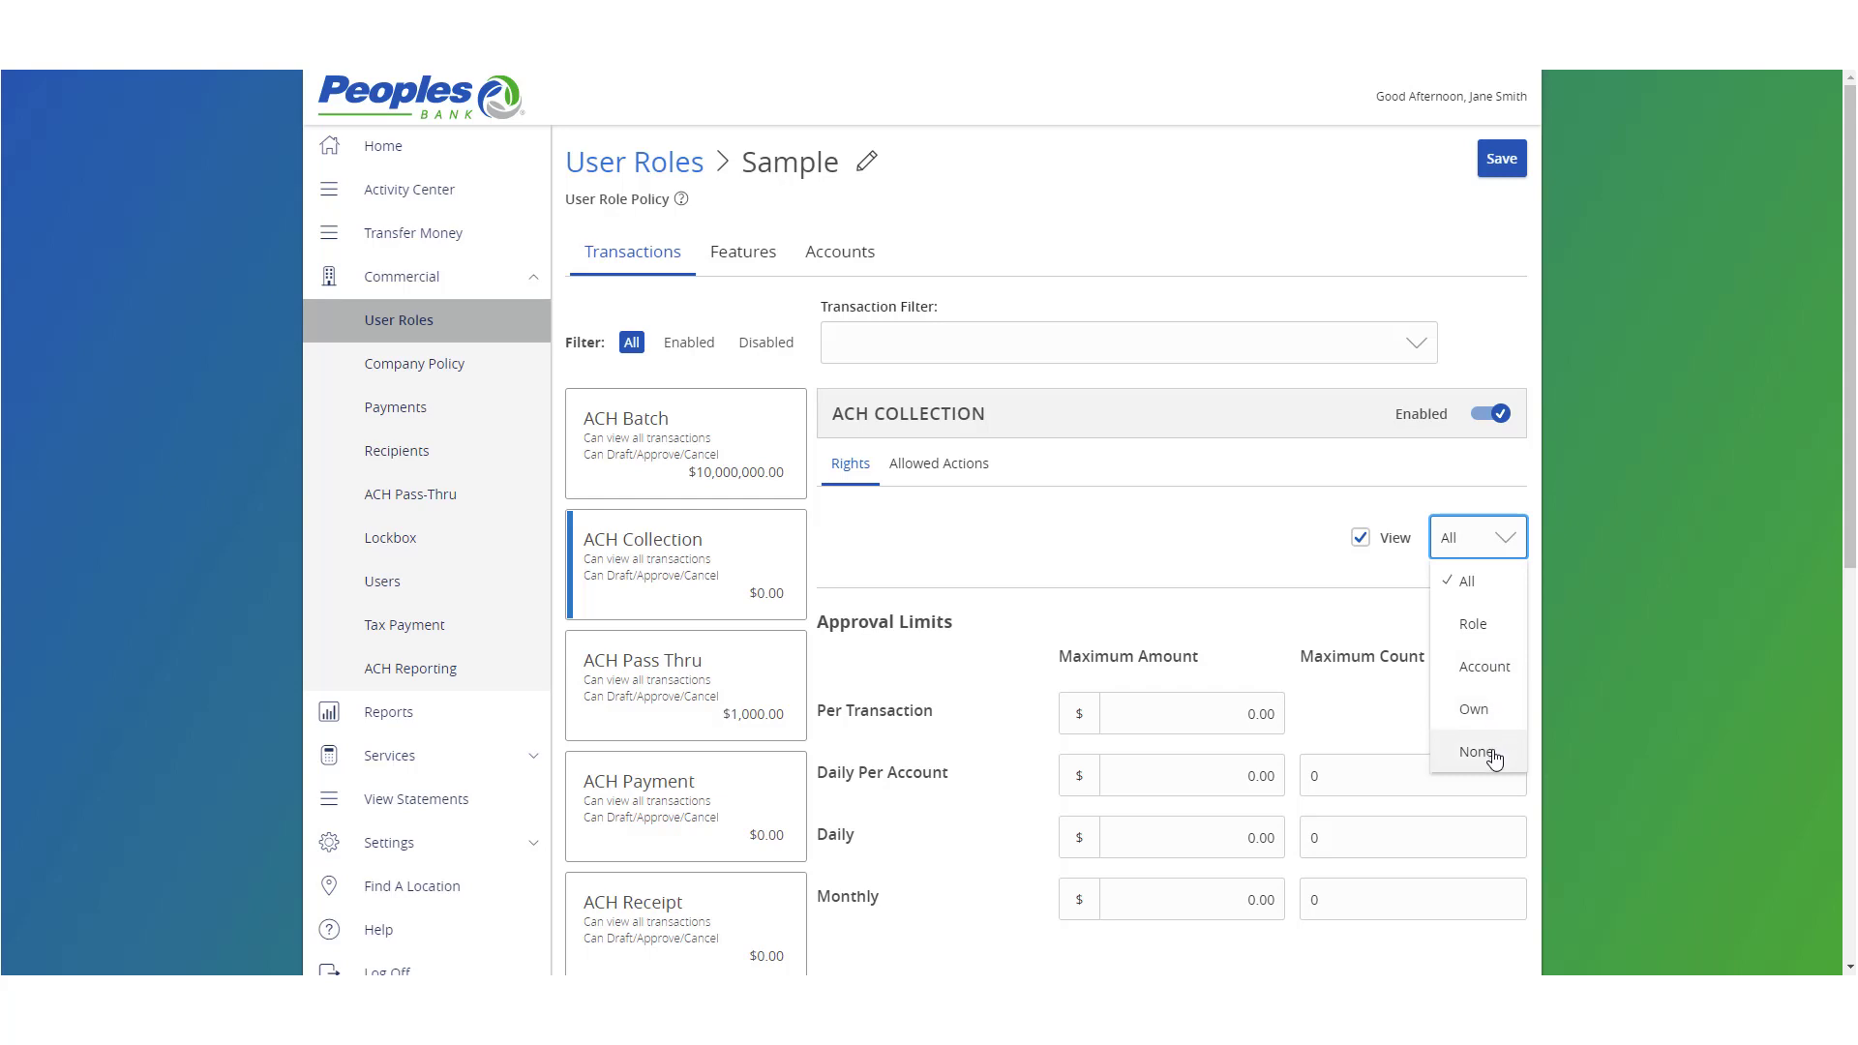
click(1280, 546)
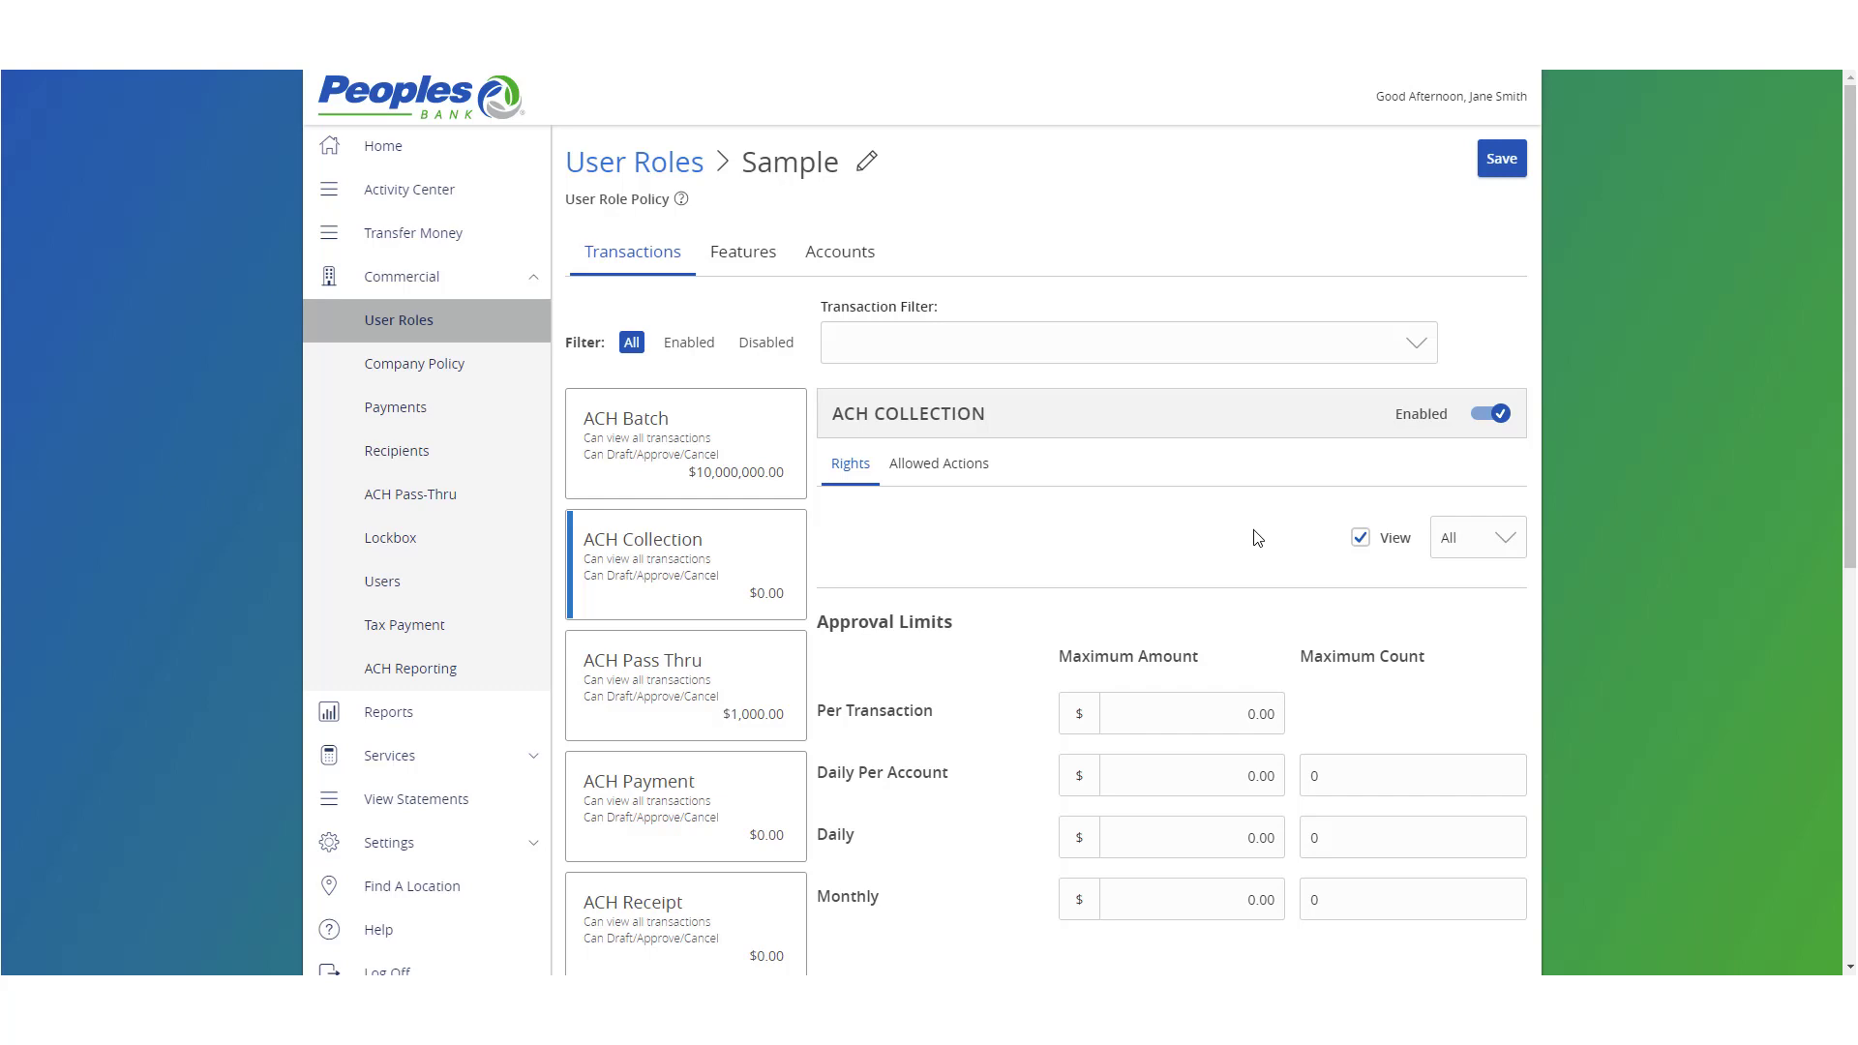
click(1384, 352)
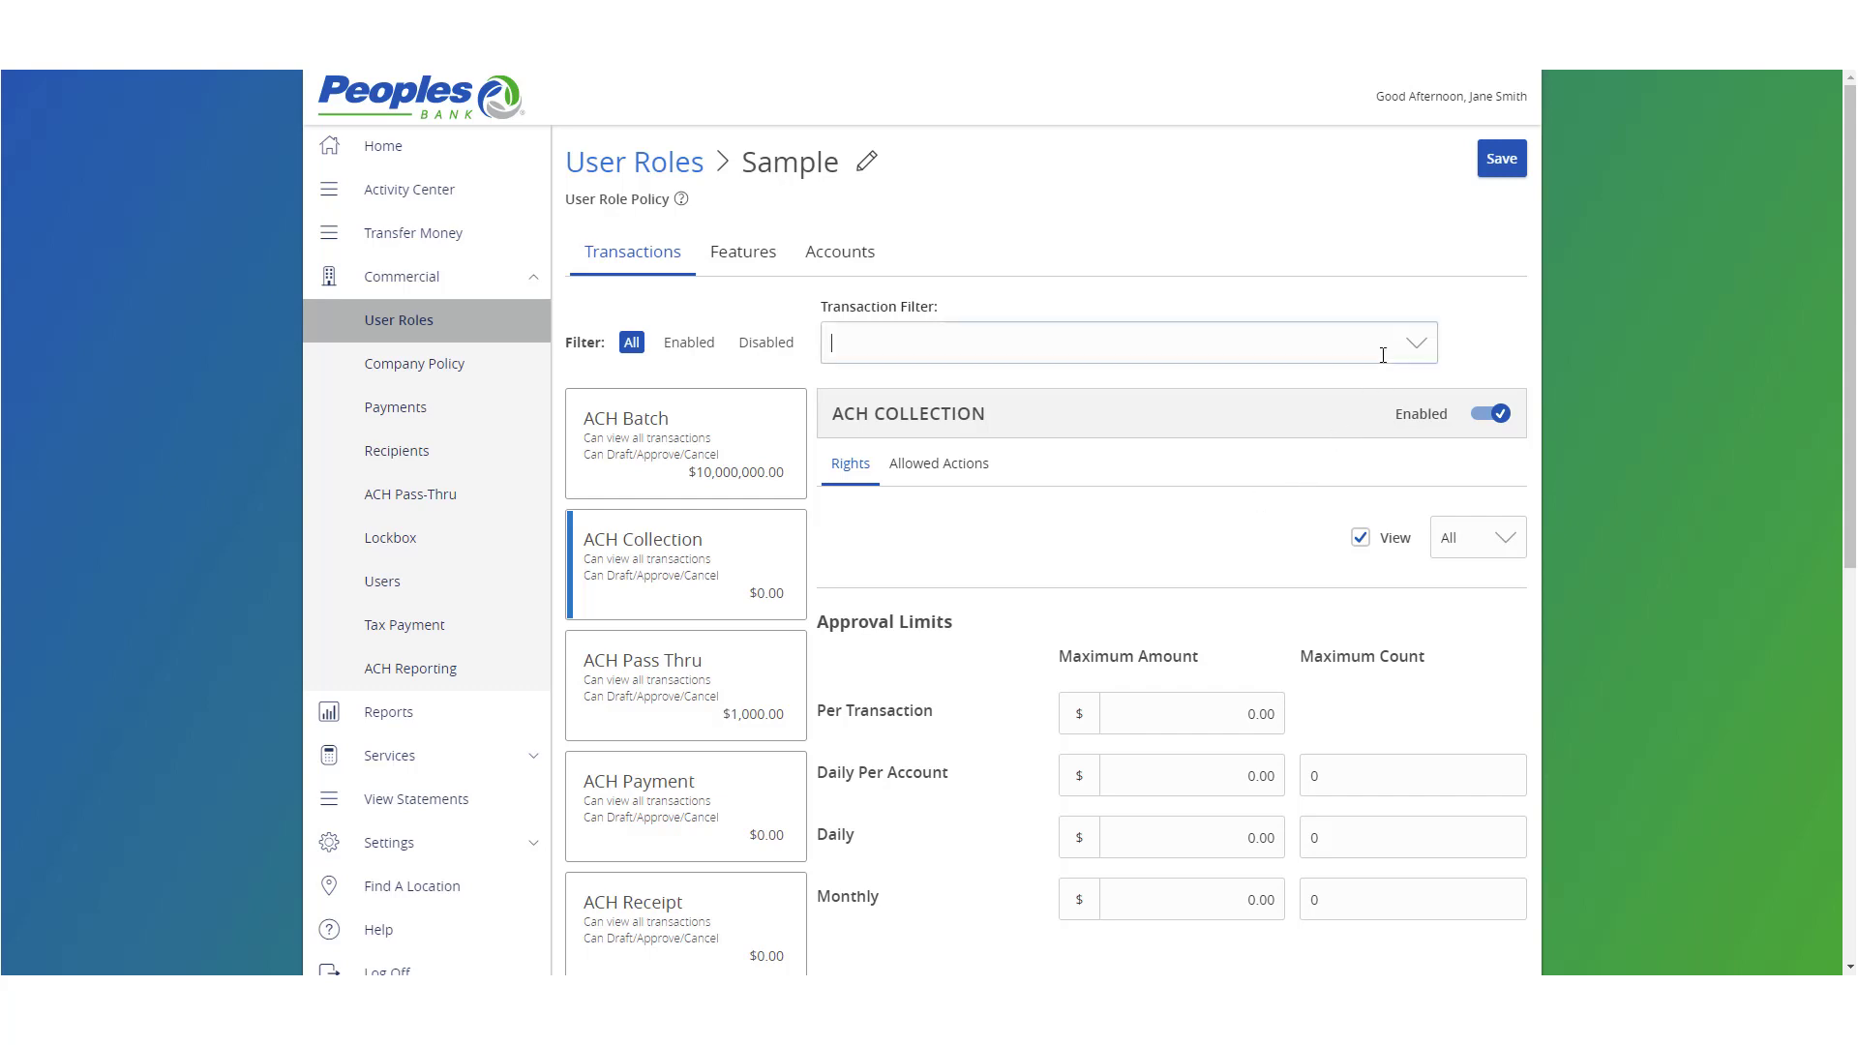
click(1457, 339)
scroll(1103, 534, down, 1)
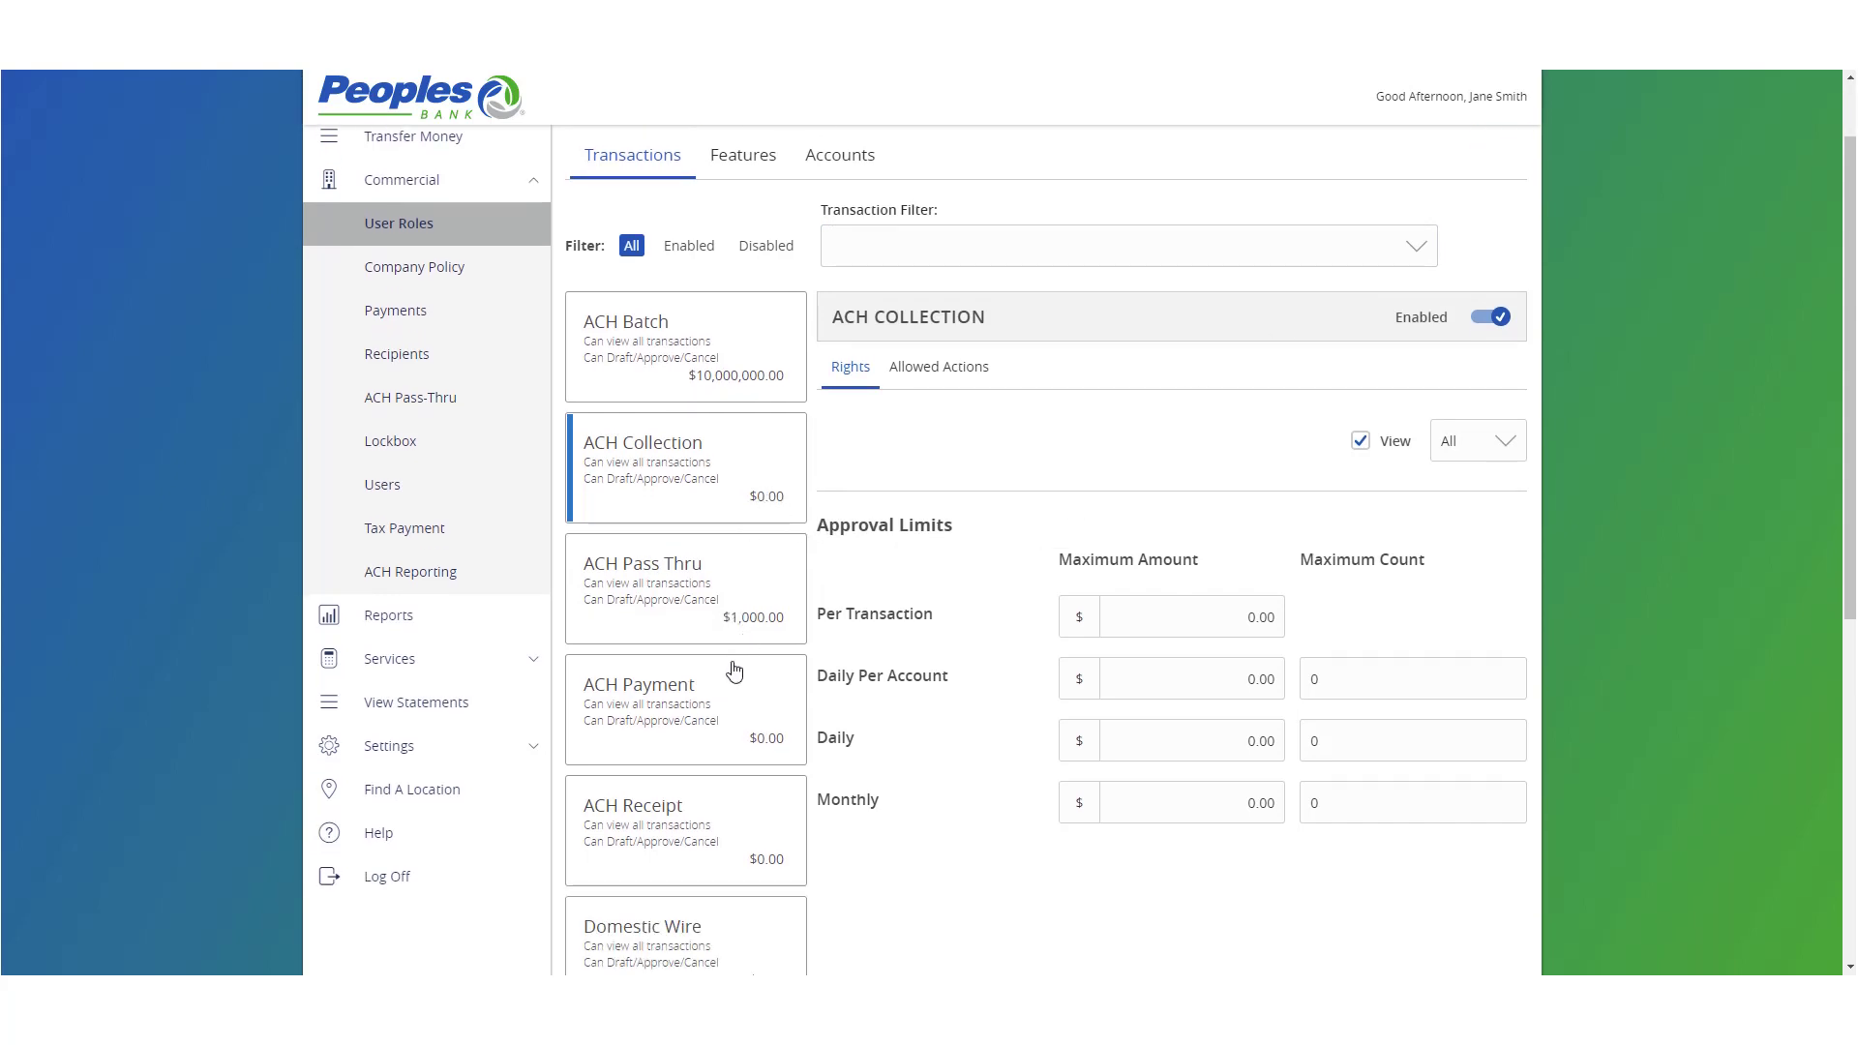
scroll(730, 664, up, 1)
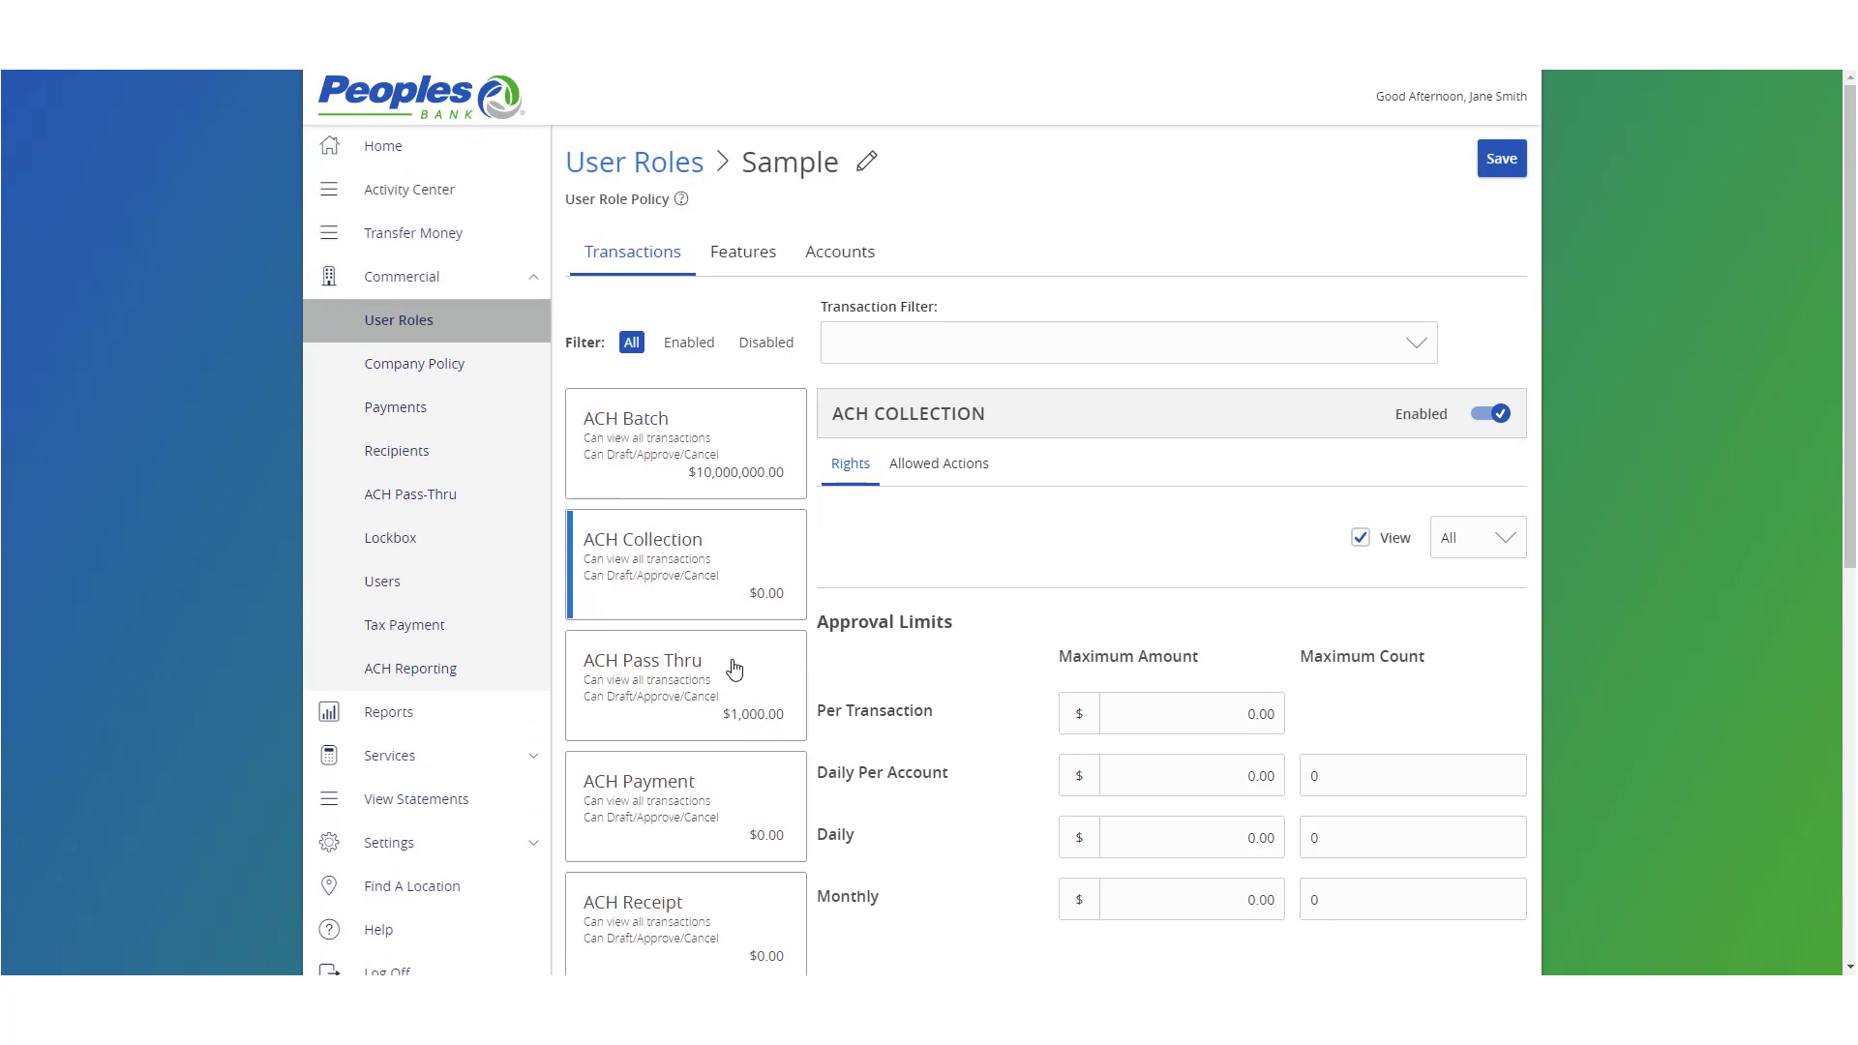
Enable the Access to all payment templates and Manage Users rights in the Sample role's features
click(740, 258)
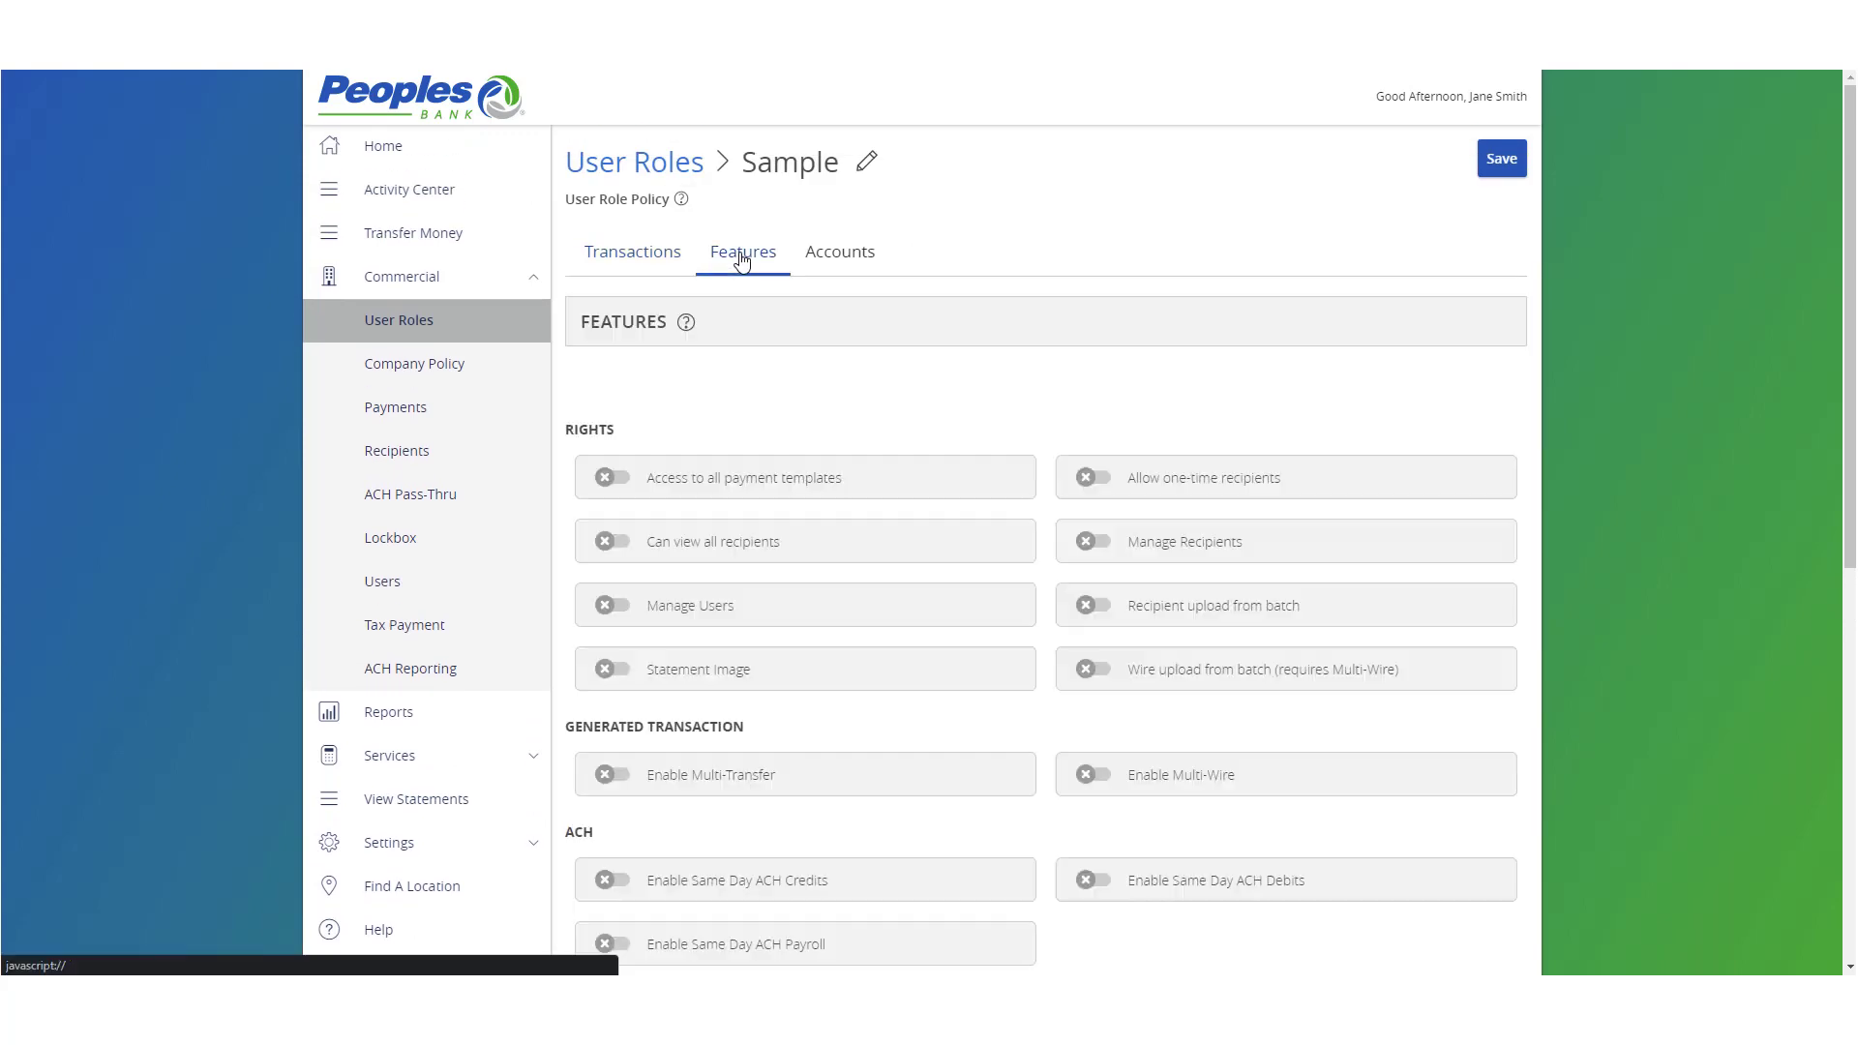
click(819, 489)
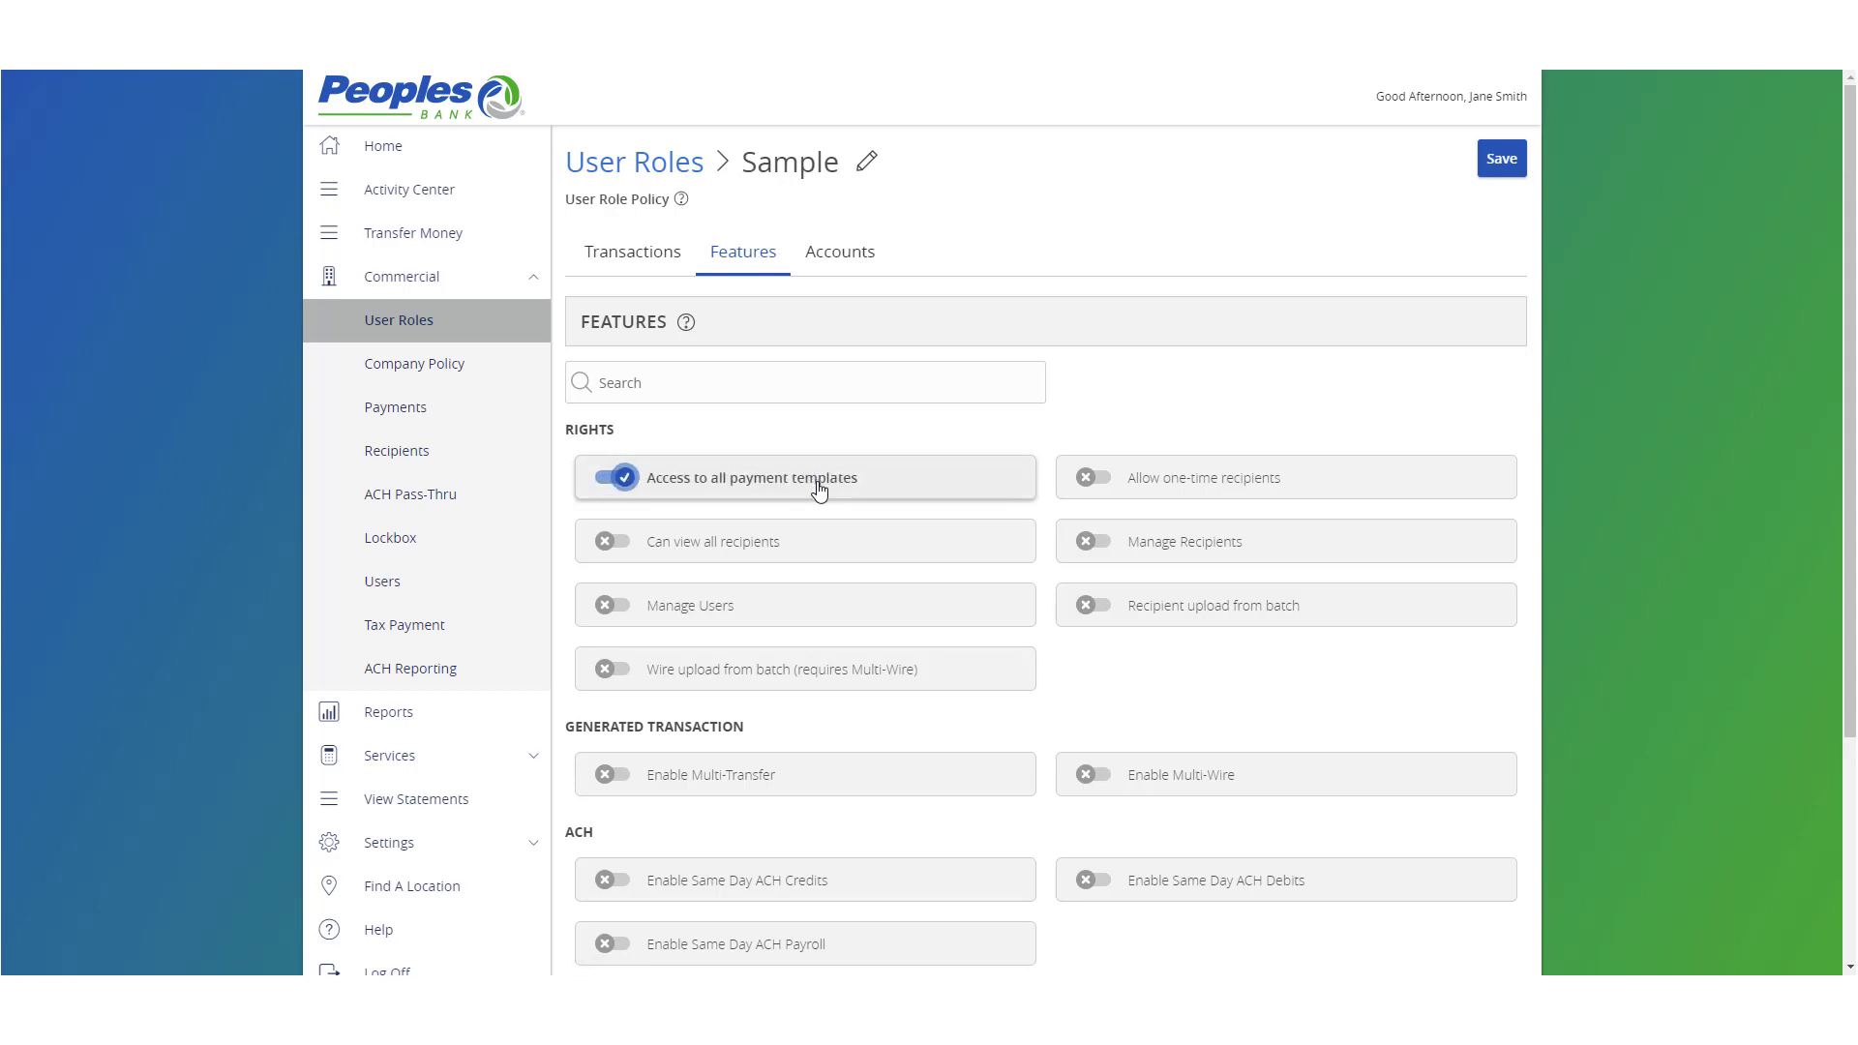
click(850, 617)
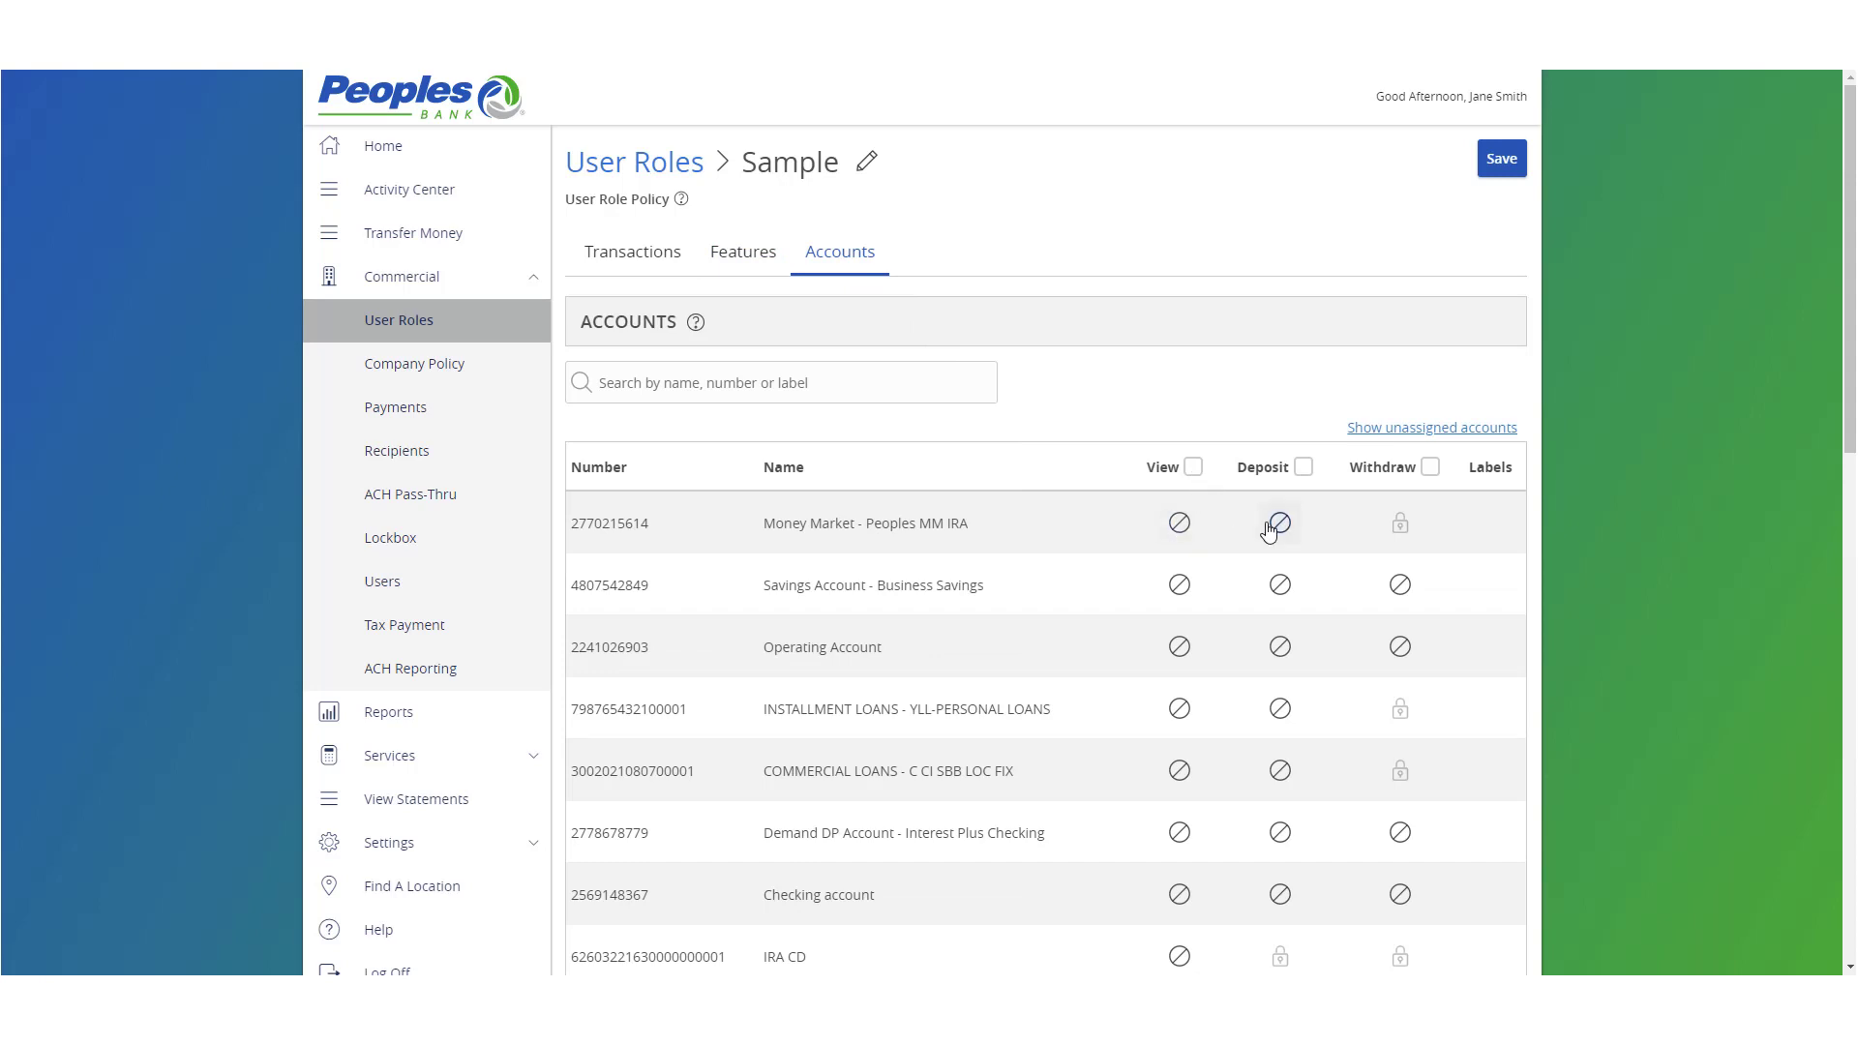
Allow deposits for the Peoples MM IRA and Business Savings accounts, and withdrawals for Business Savings
click(1279, 522)
click(1293, 585)
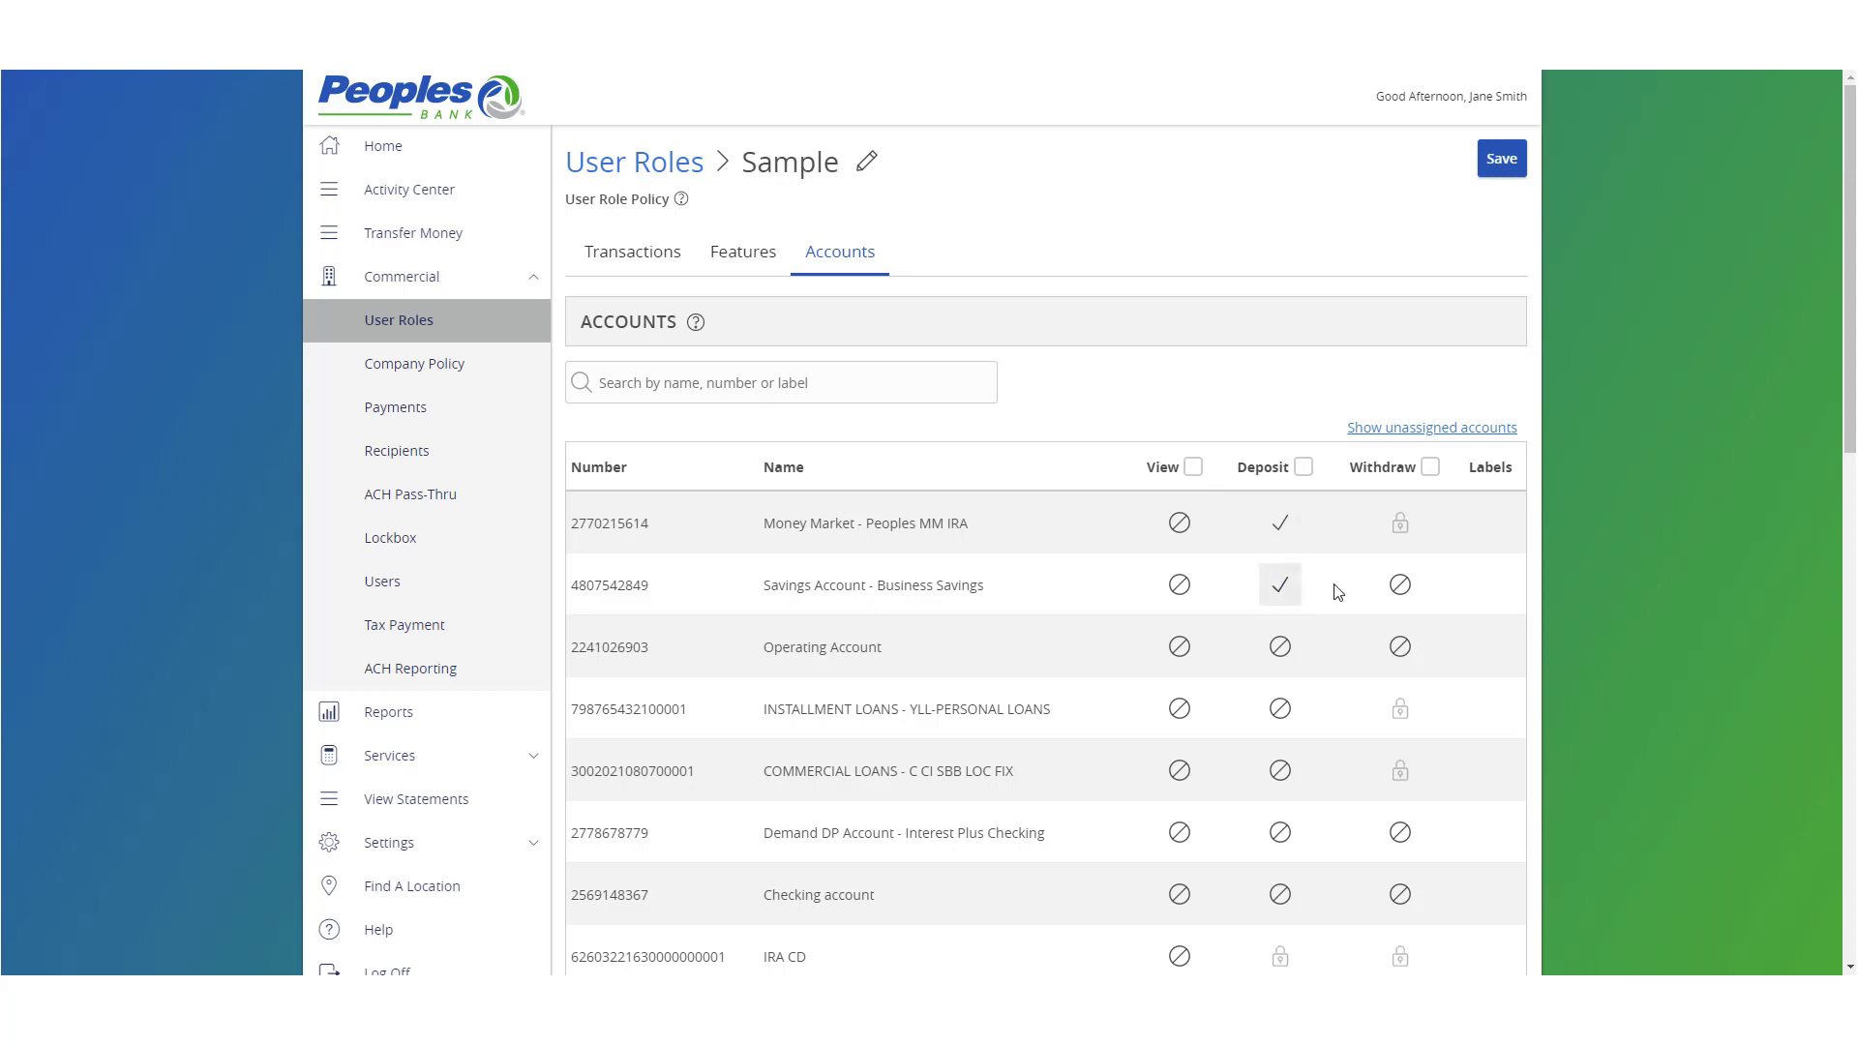
click(1386, 590)
Save the Sample role's policy and return to the list of user roles
click(1498, 160)
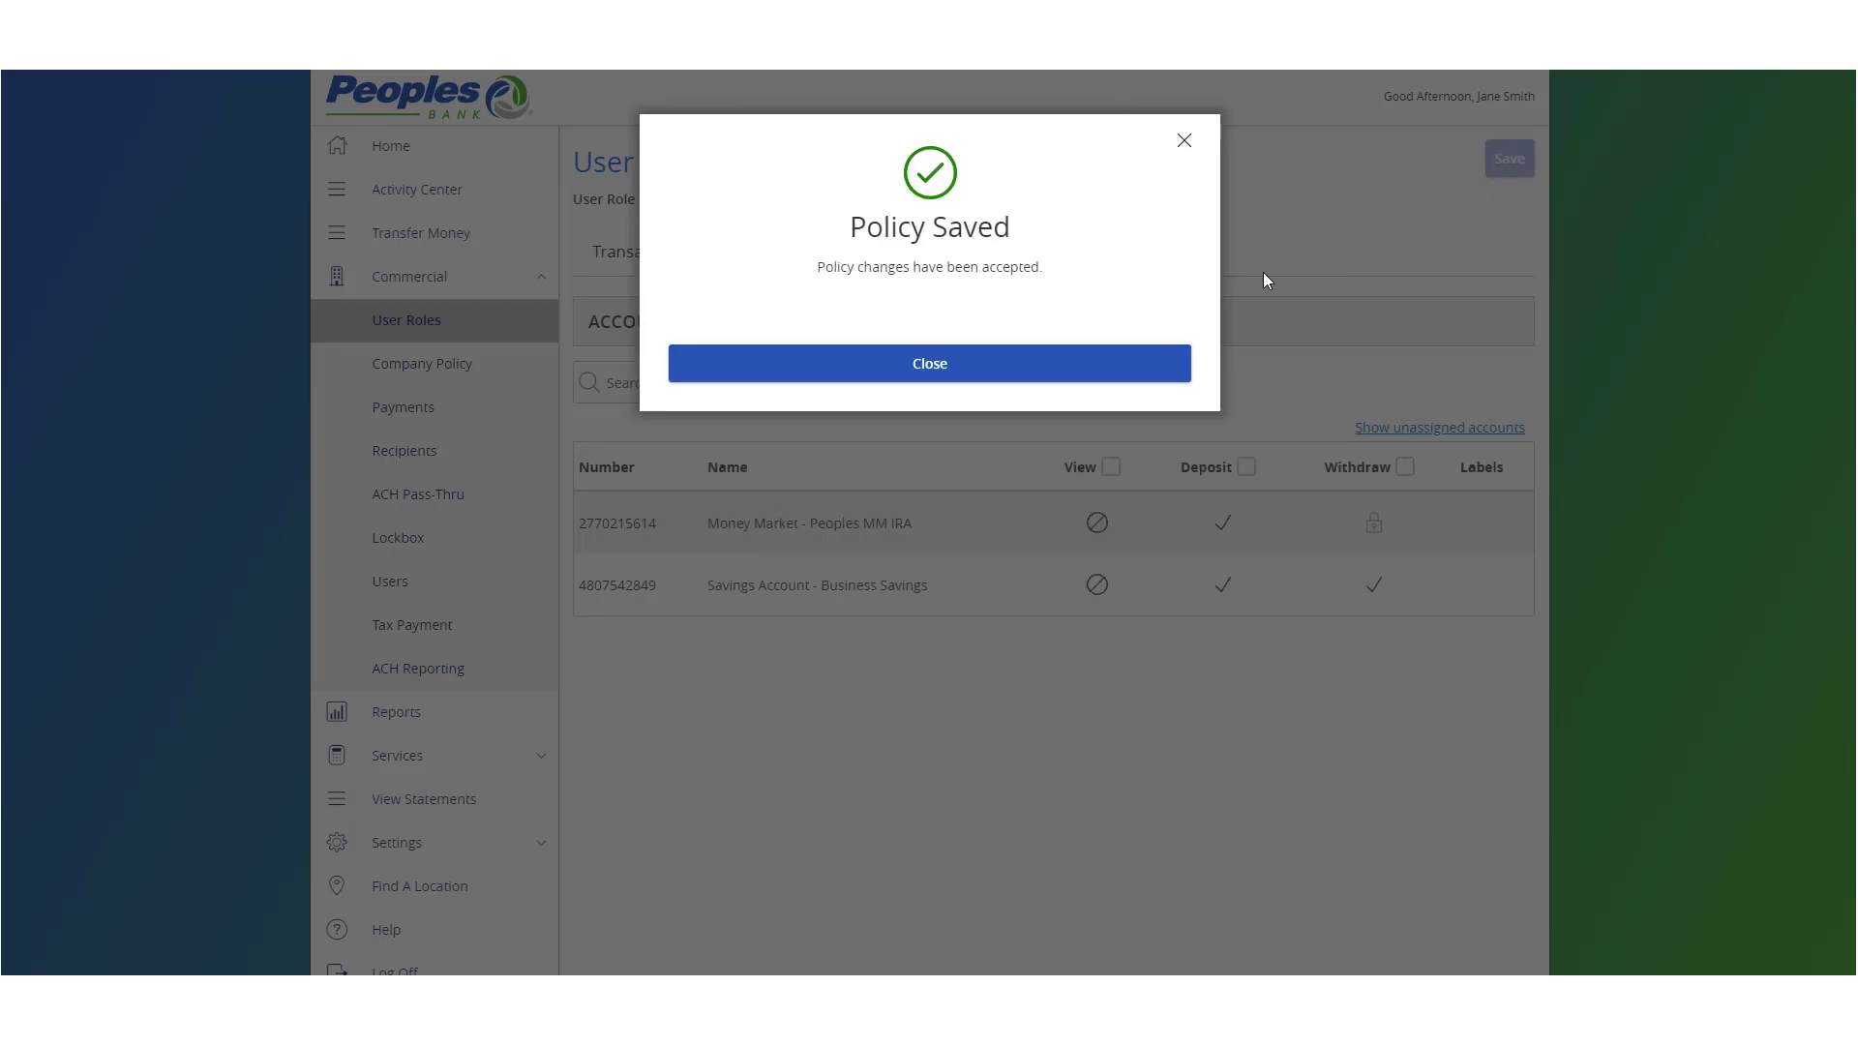
click(1092, 363)
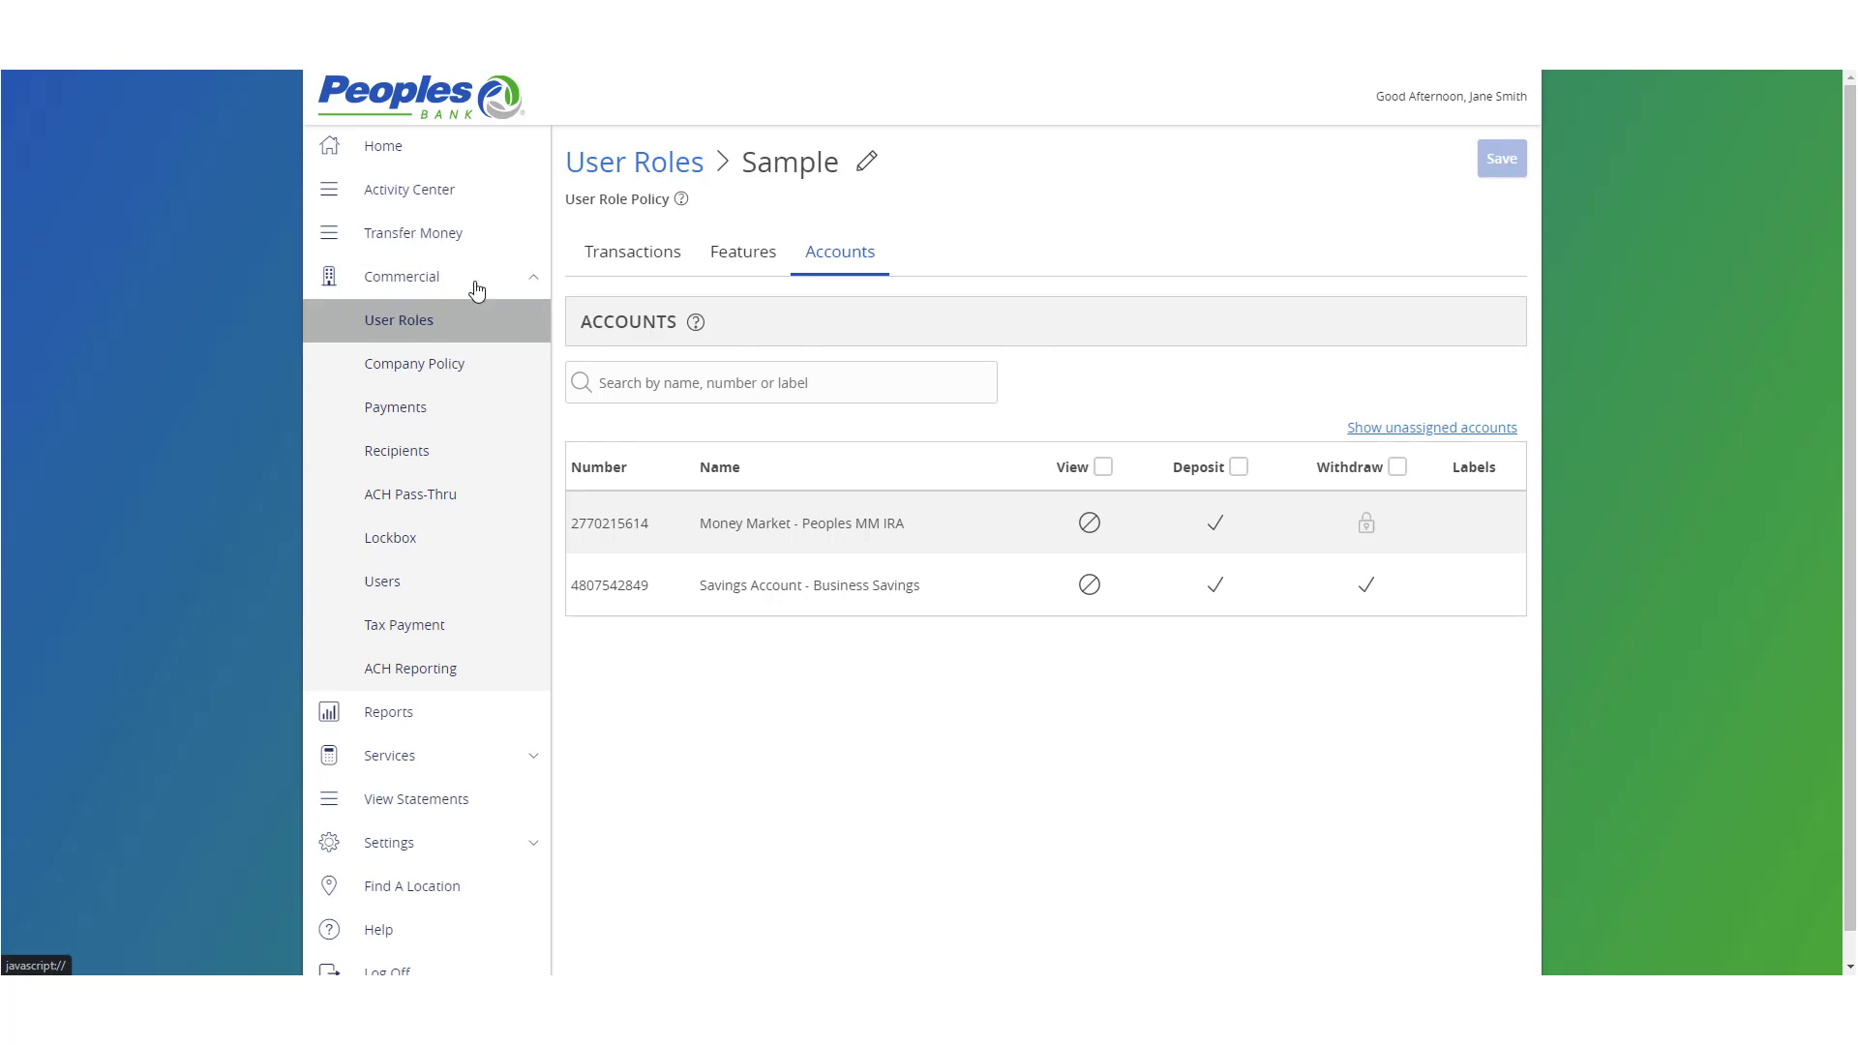
click(620, 176)
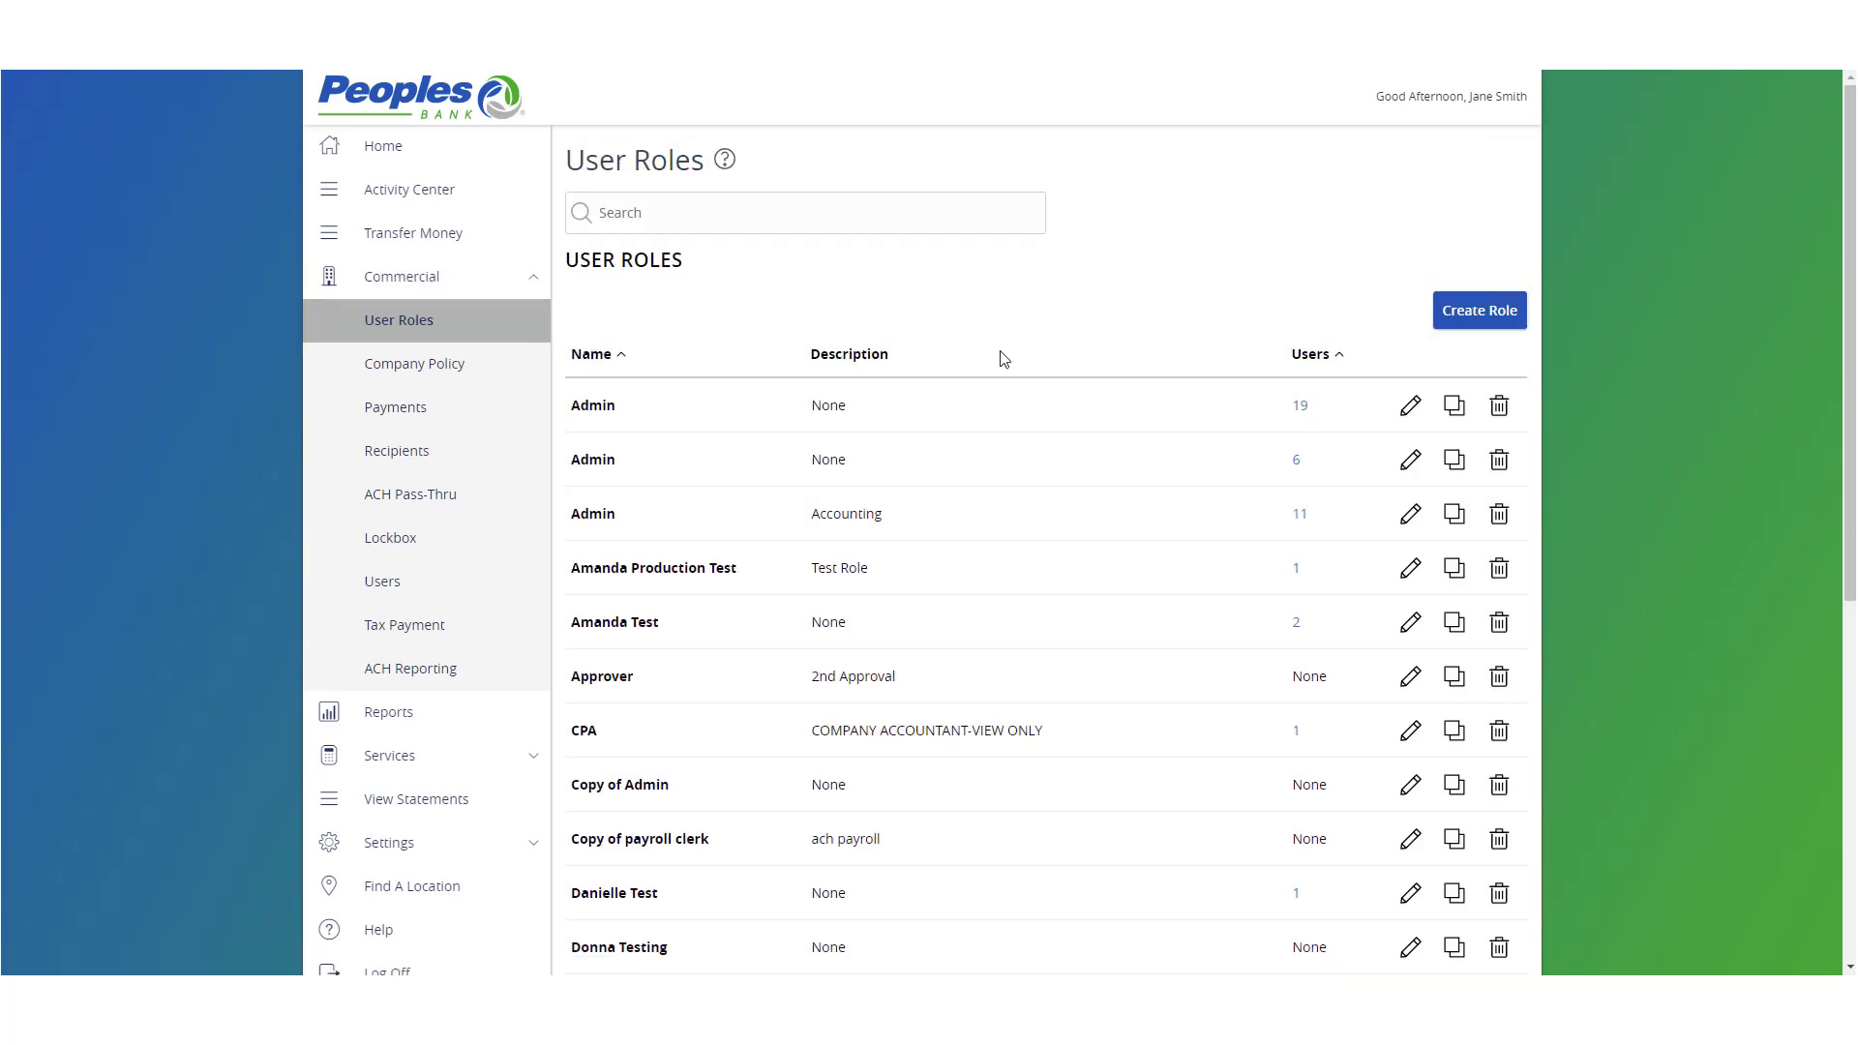